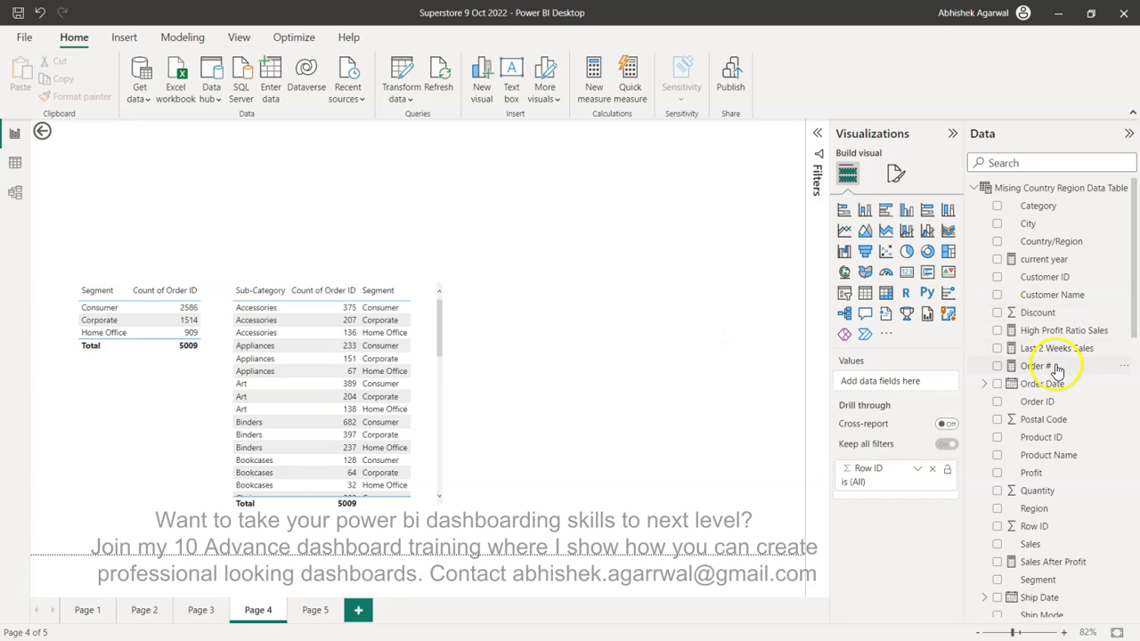
# Step: Collapse the Mising Country Region Data Table in the Data pane to reveal SuperStore's fields
pyautogui.click(977, 190)
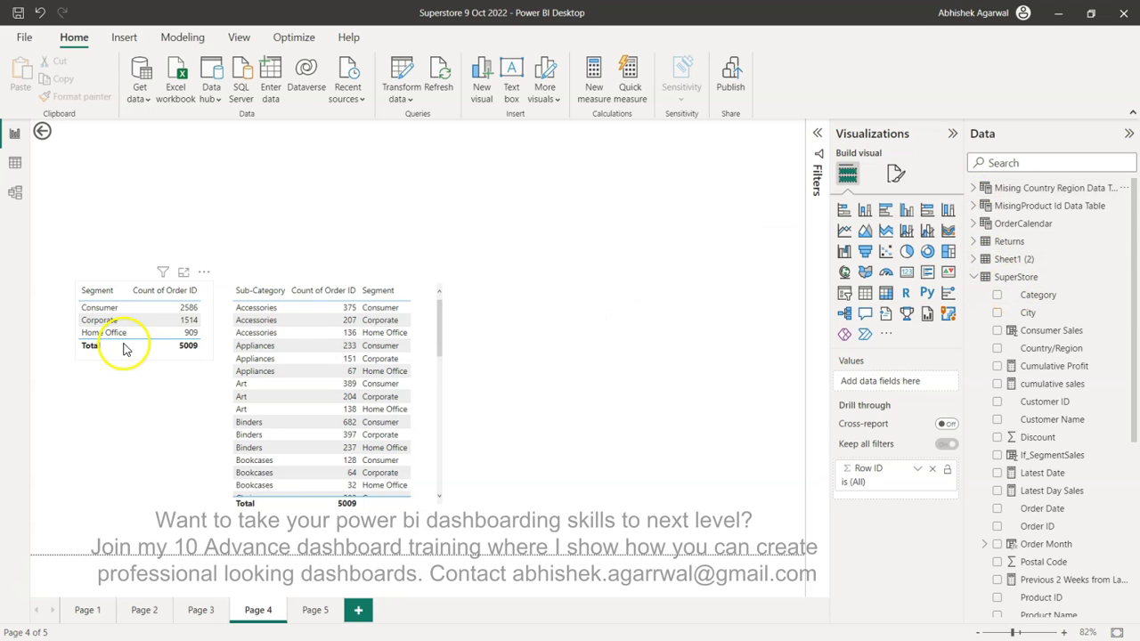
pyautogui.moveTo(336, 392)
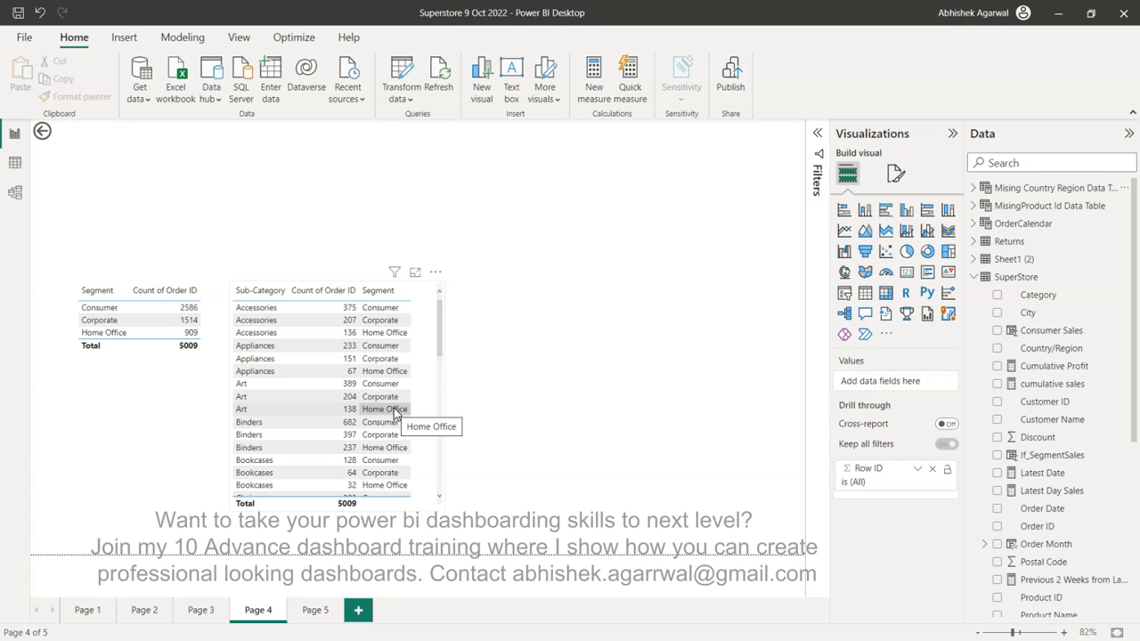
pyautogui.moveTo(257, 486)
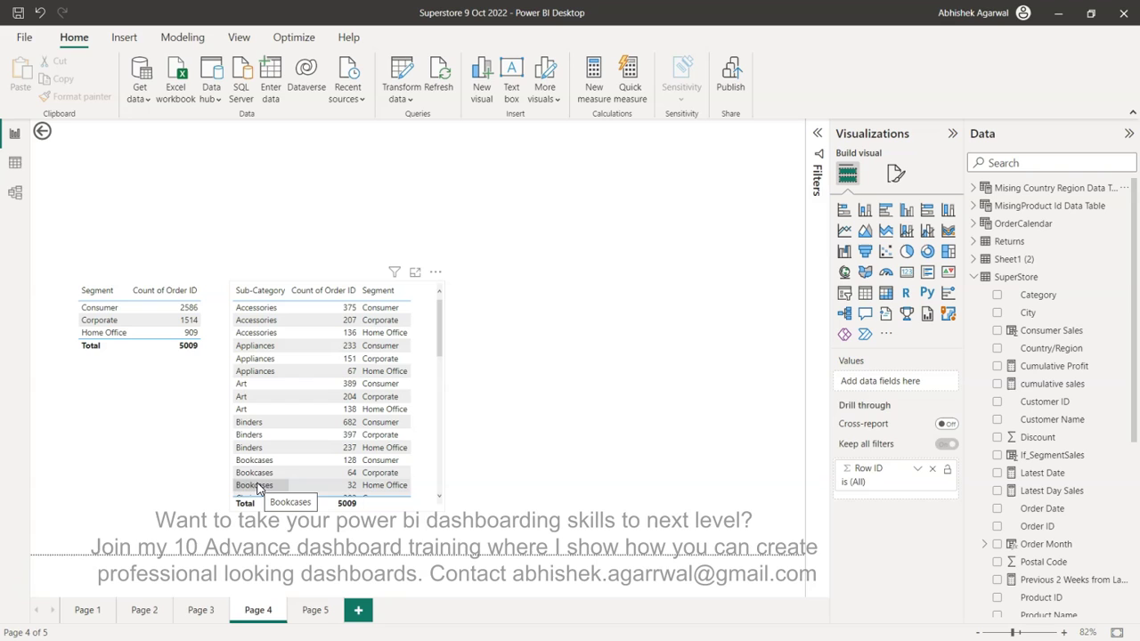
# Step: Select the SuperStore table in the Data pane so its Table tools appear
pyautogui.click(134, 308)
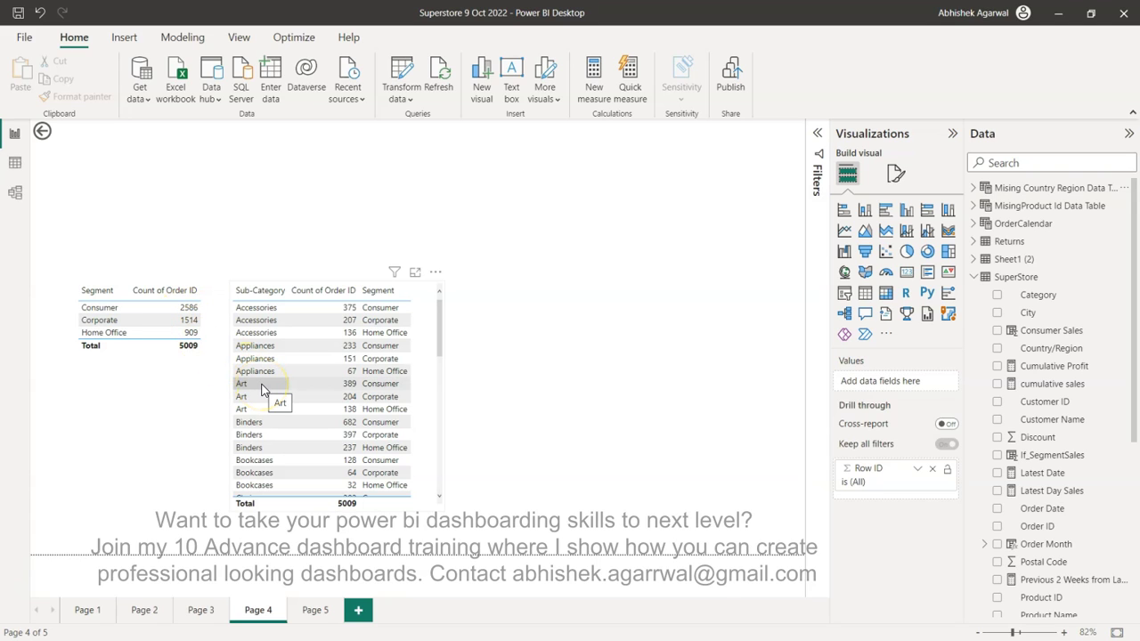
pyautogui.click(350, 410)
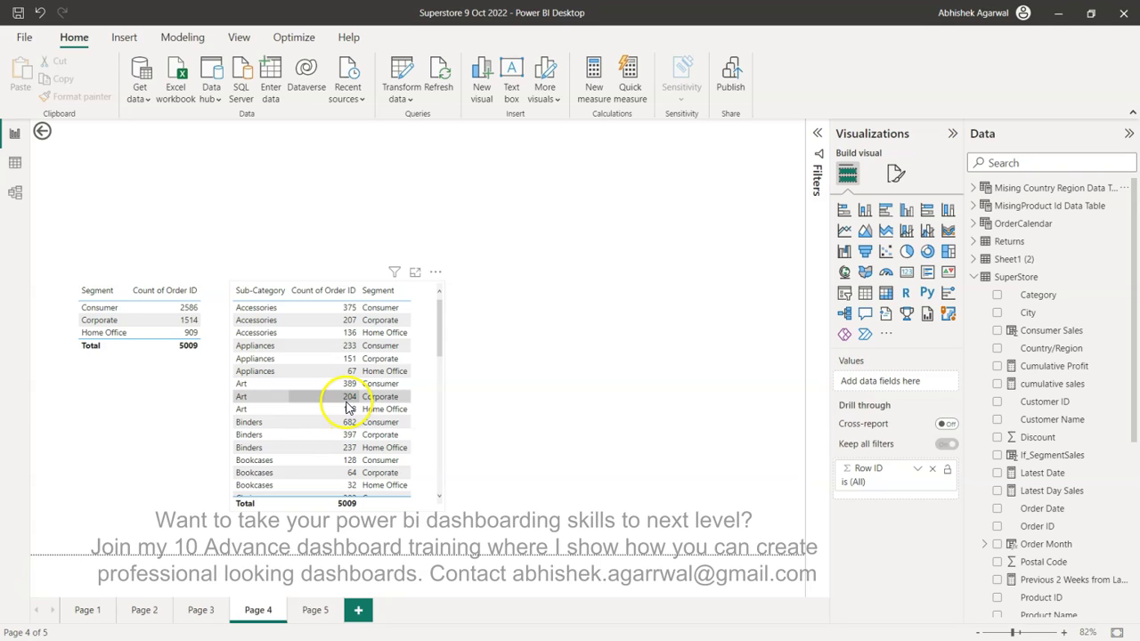
pyautogui.moveTo(347, 409)
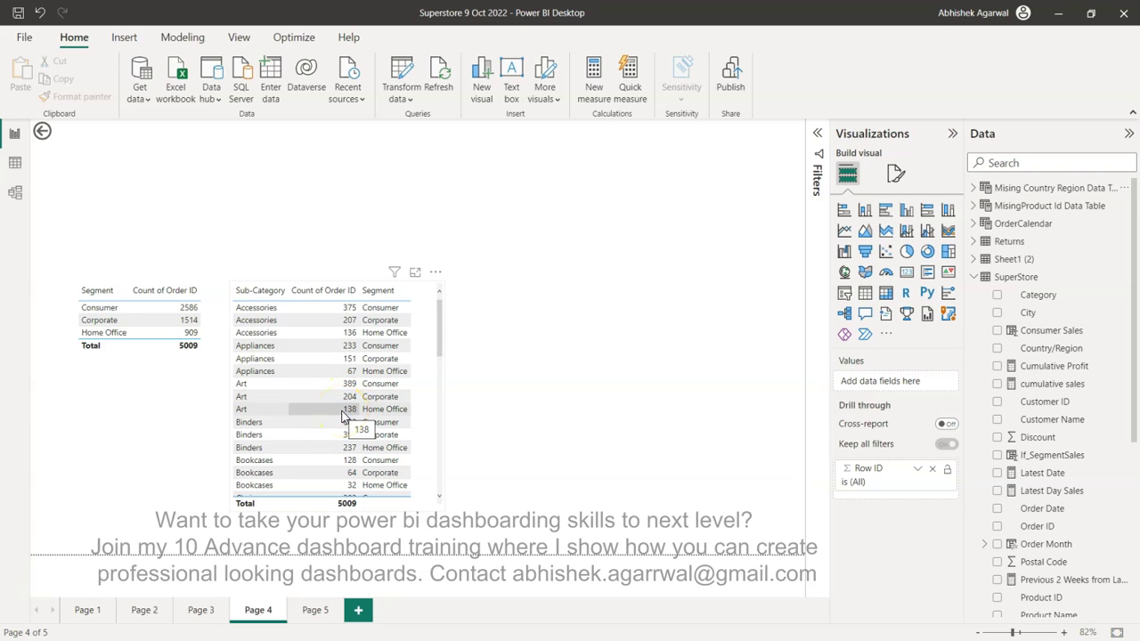
pyautogui.click(485, 424)
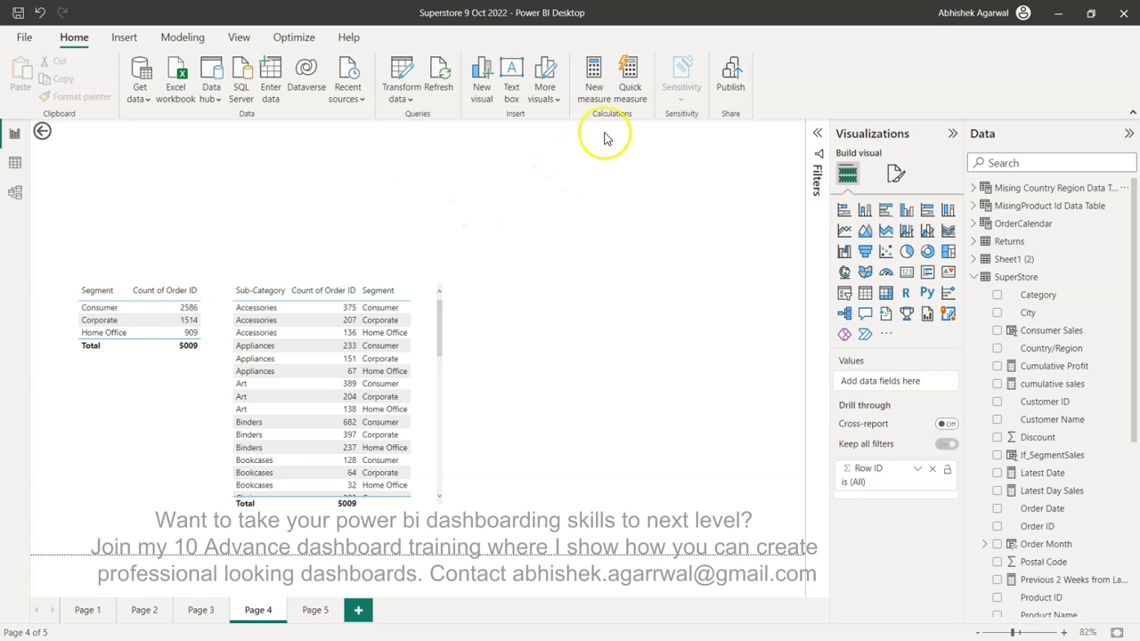
pyautogui.click(1020, 277)
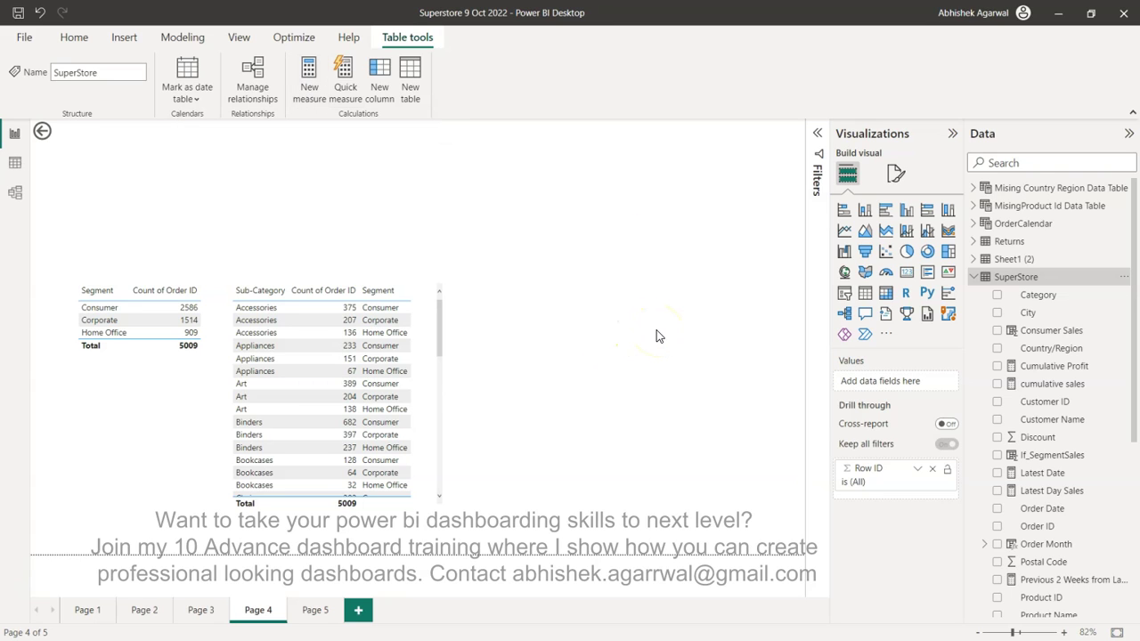
# Step: Check the Google Sheets tutorial list, then return to Power BI Desktop
pyautogui.hotkey('alt', 'Tab')
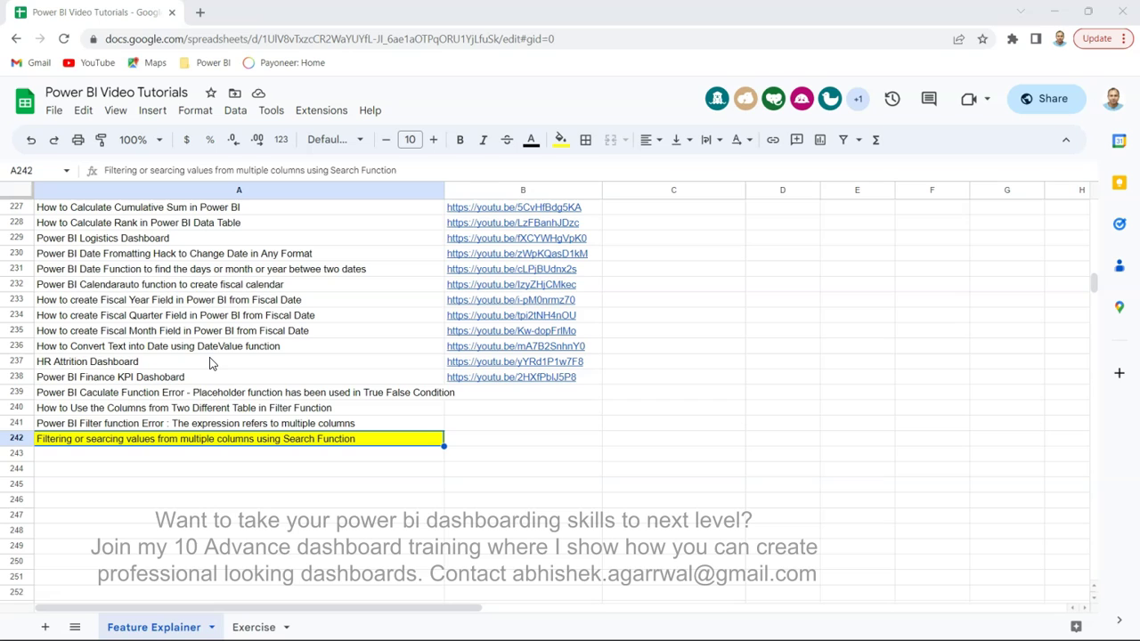
pyautogui.moveTo(310, 80)
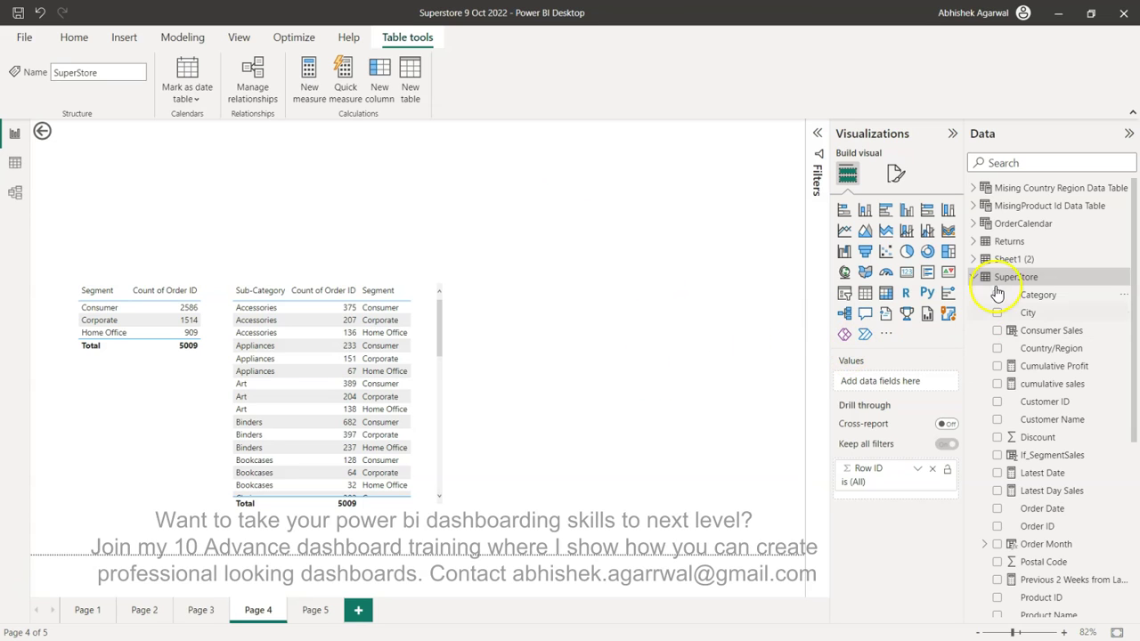
# Step: Create a new measure named 'Consumer Art Orders ='
pyautogui.click(307, 92)
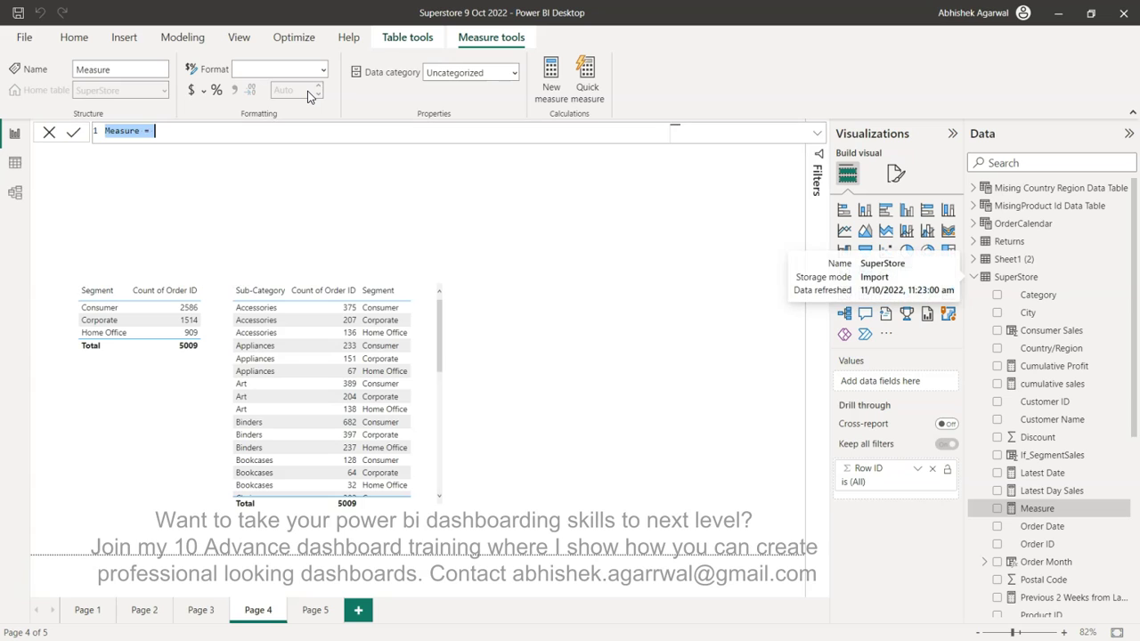
pyautogui.write('Sal')
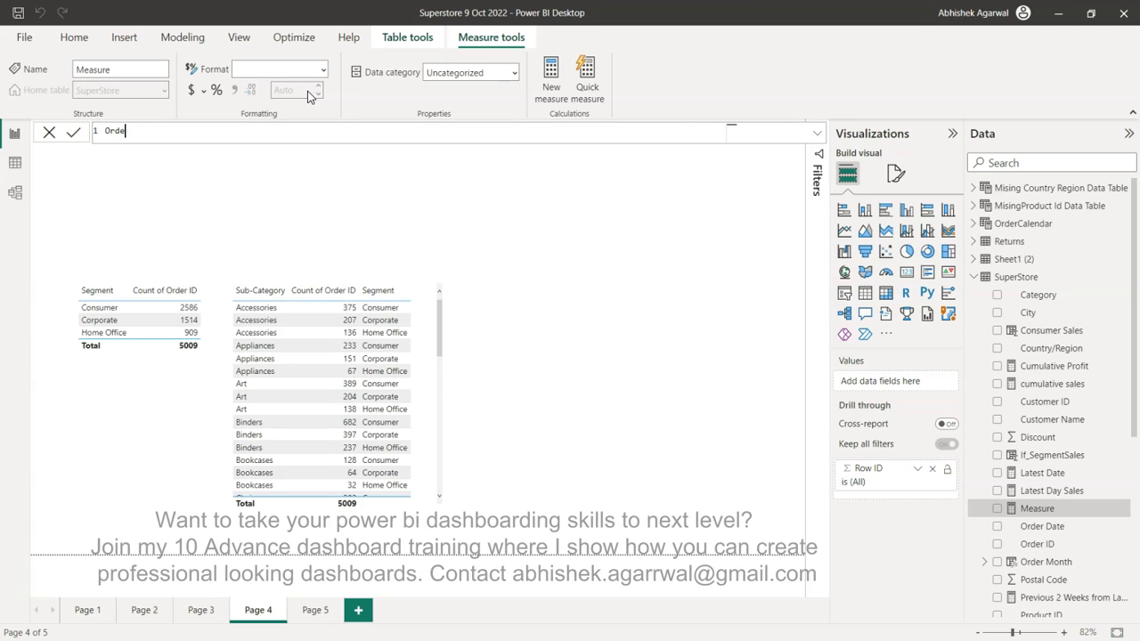
pyautogui.press('BackSpace')
pyautogui.press('BackSpace')
pyautogui.press('BackSpace')
pyautogui.write('Consu')
pyautogui.press('BackSpace')
pyautogui.press('BackSpace')
pyautogui.write('sumer')
pyautogui.write(' AR')
pyautogui.press('BackSpace')
pyautogui.write('R')
pyautogui.press('BackSpace')
pyautogui.write('rt')
pyautogui.write(' Ordre')
pyautogui.write('ers =')
# Step: Start the formula with CALCULATE(DISTINCTCOUNT(SuperStore[Order ID]),
pyautogui.write('cal')
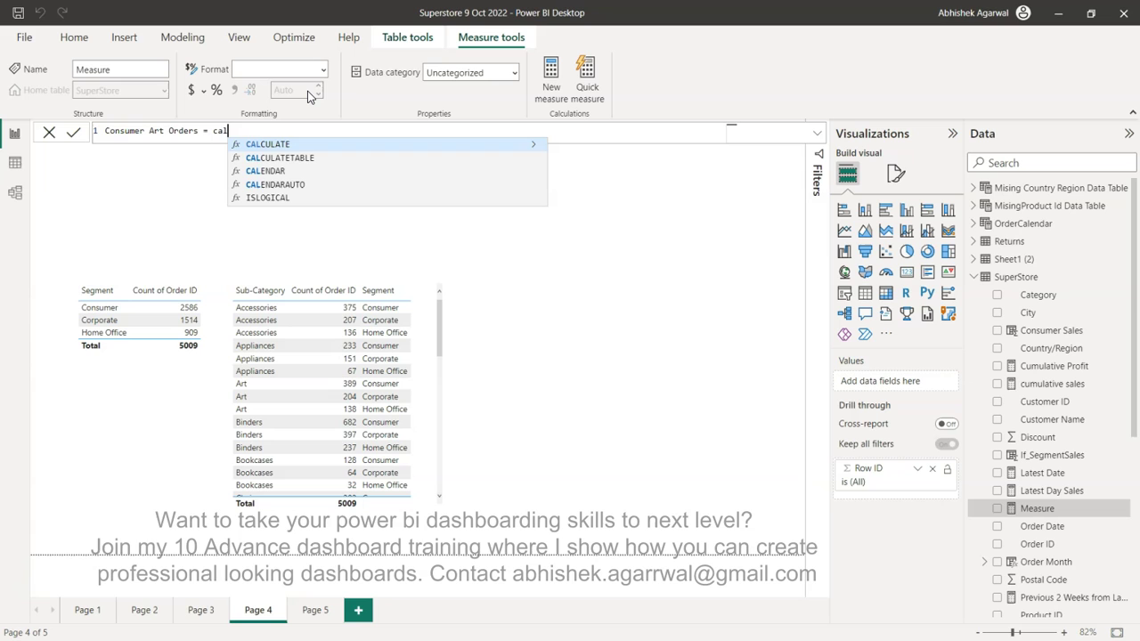
pyautogui.press('Tab')
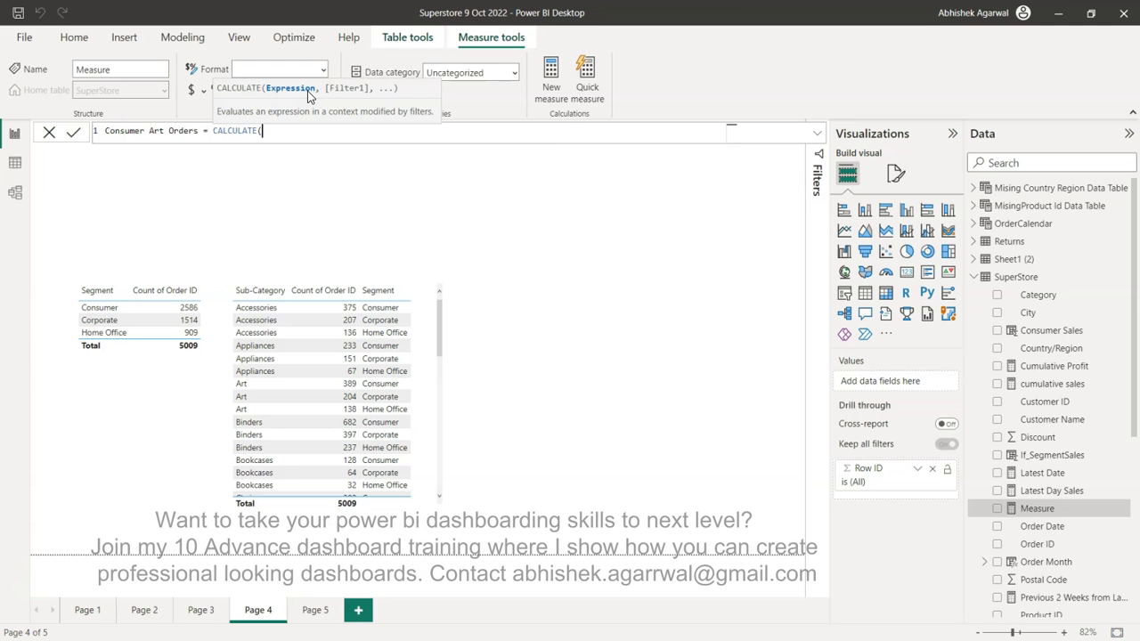
pyautogui.write('dist')
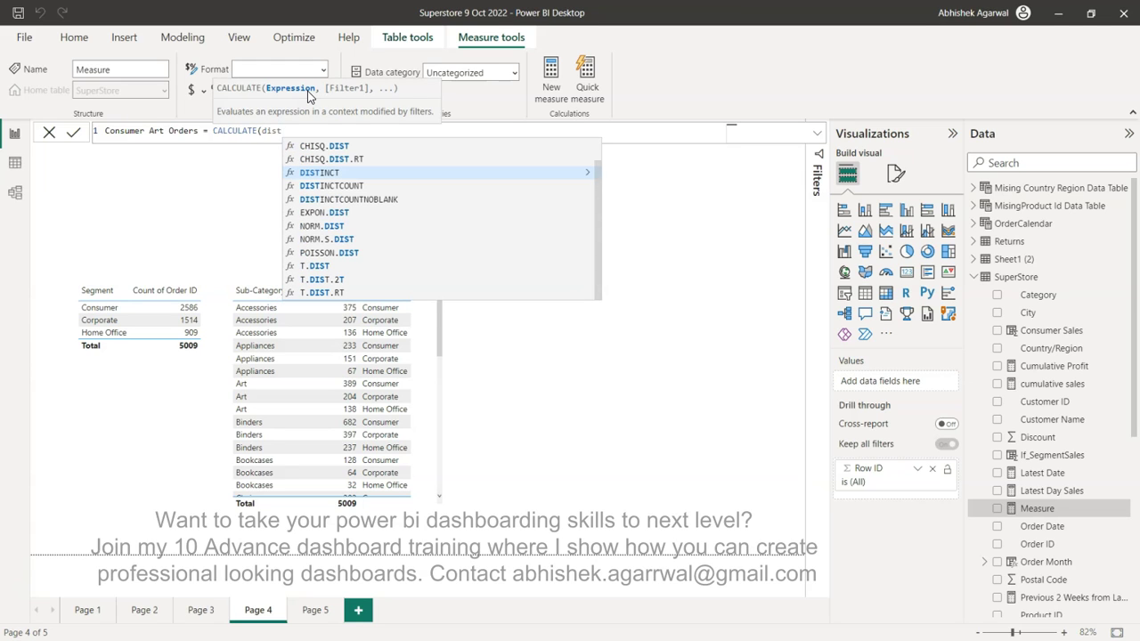
pyautogui.press('Down')
pyautogui.press('Tab')
pyautogui.write('order')
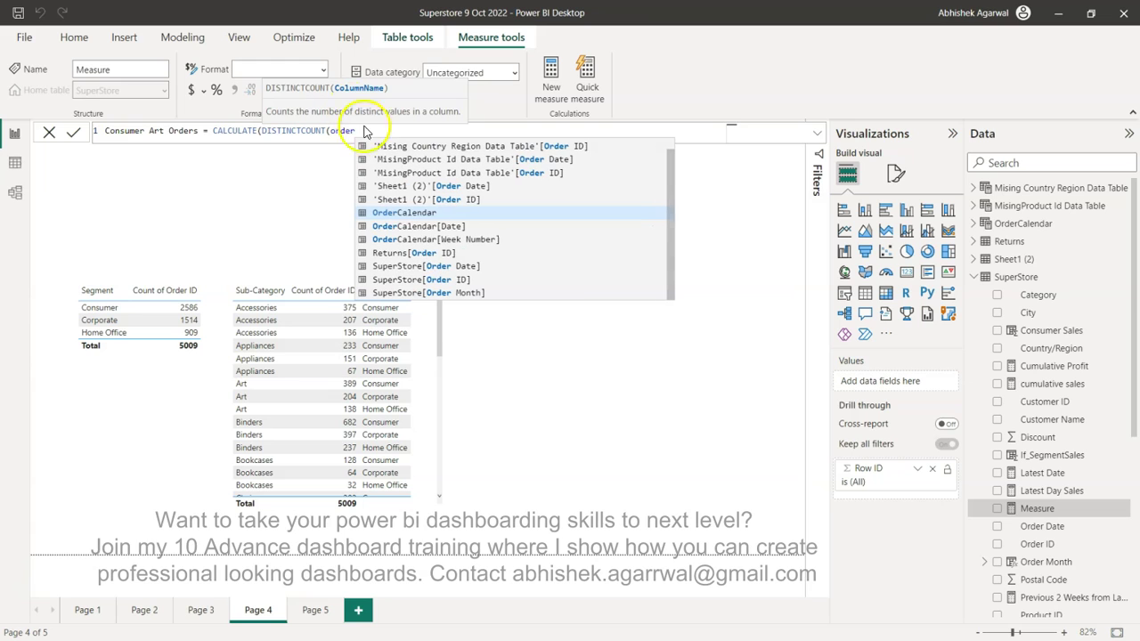
pyautogui.click(453, 279)
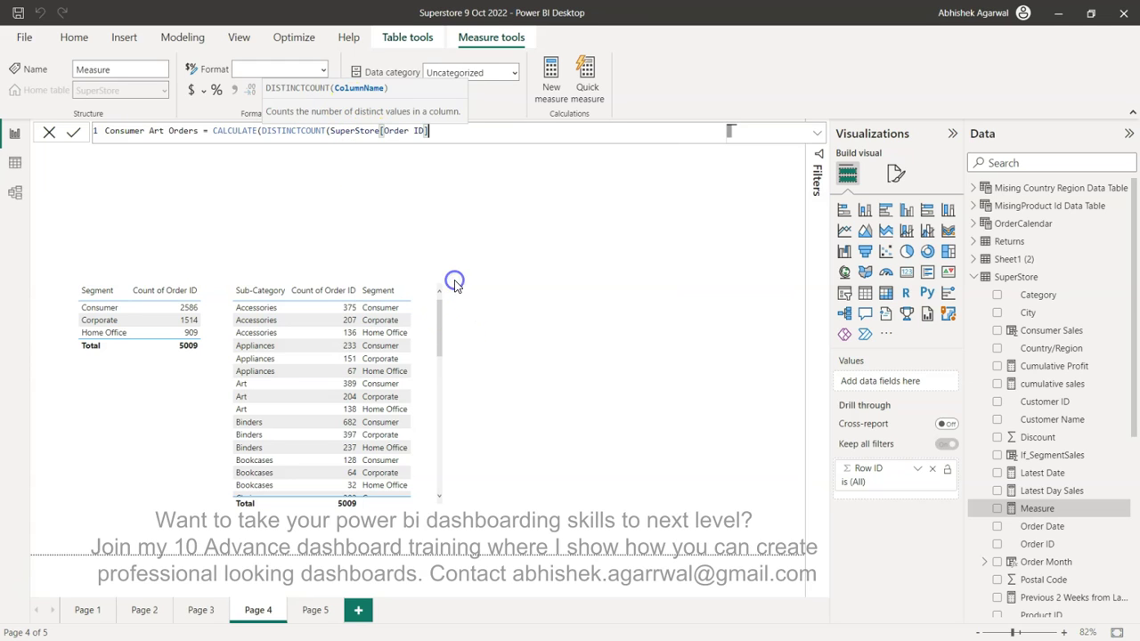
pyautogui.write(')')
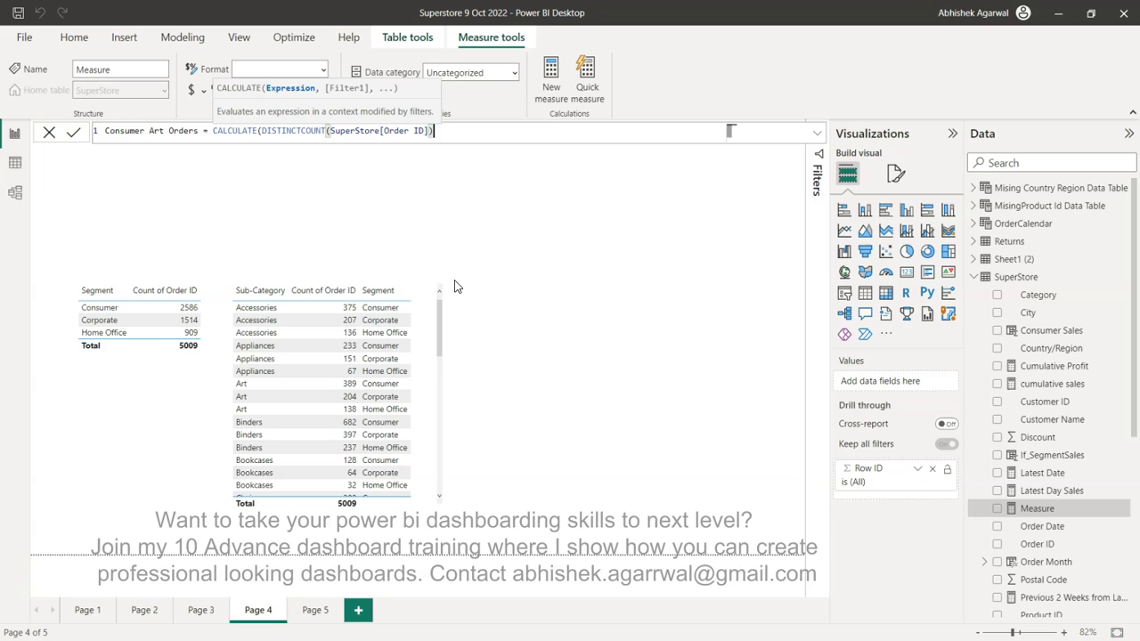
pyautogui.write(',')
pyautogui.press('Escape')
pyautogui.click(570, 355)
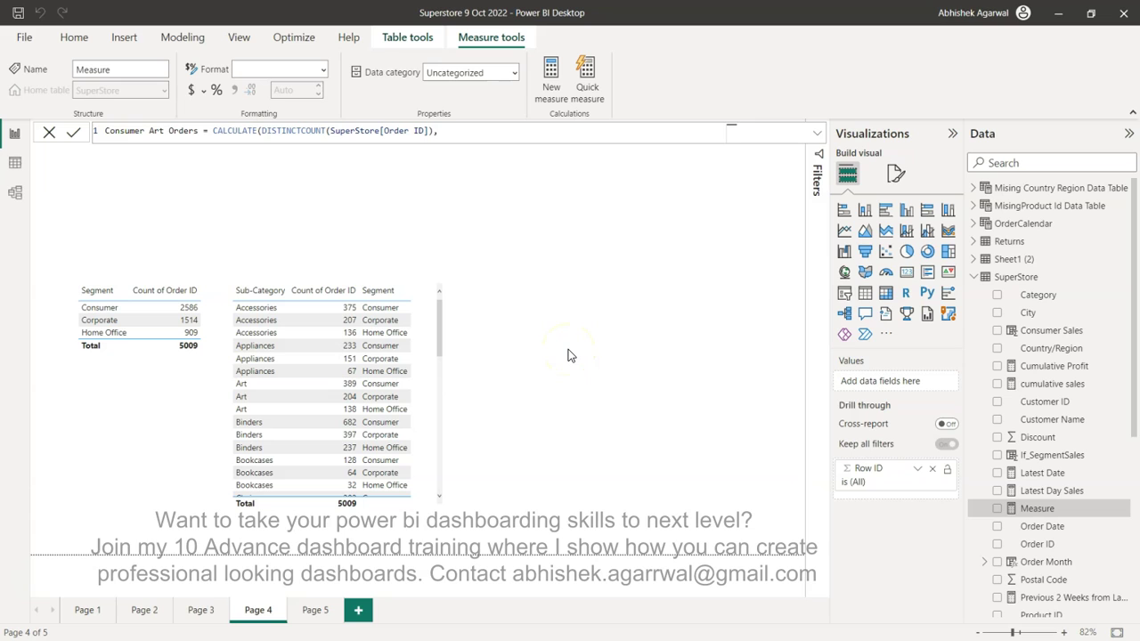
pyautogui.click(468, 128)
# Step: Add the filter argument FILTER(ALL(SuperStore), on a new line
pyautogui.hotkey('shift', 'Return')
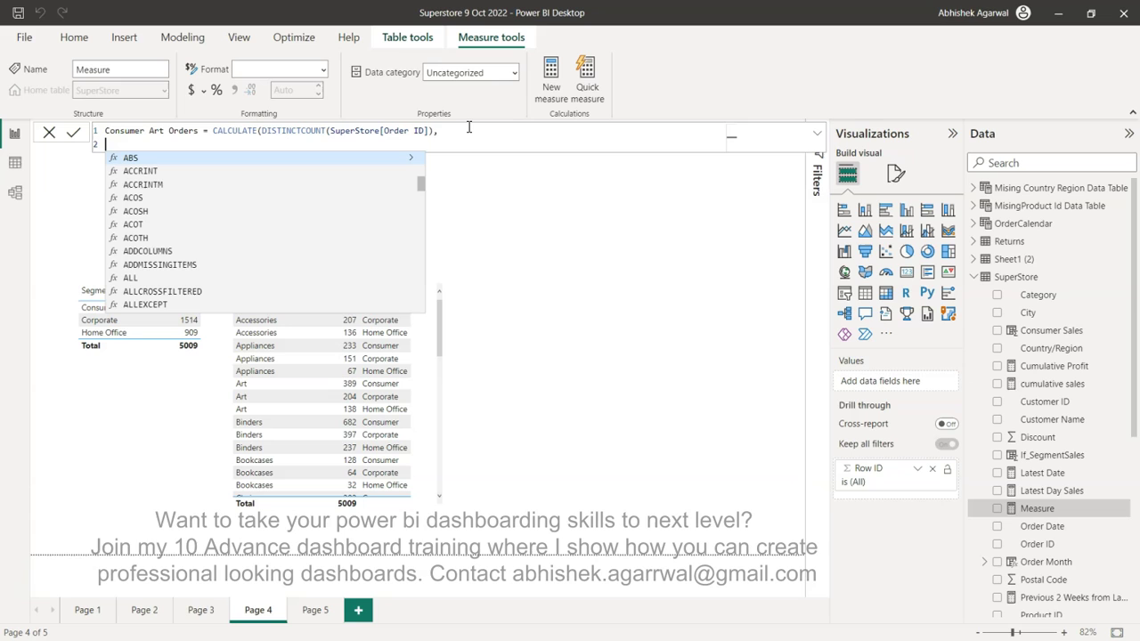
pyautogui.write('fFILTER')
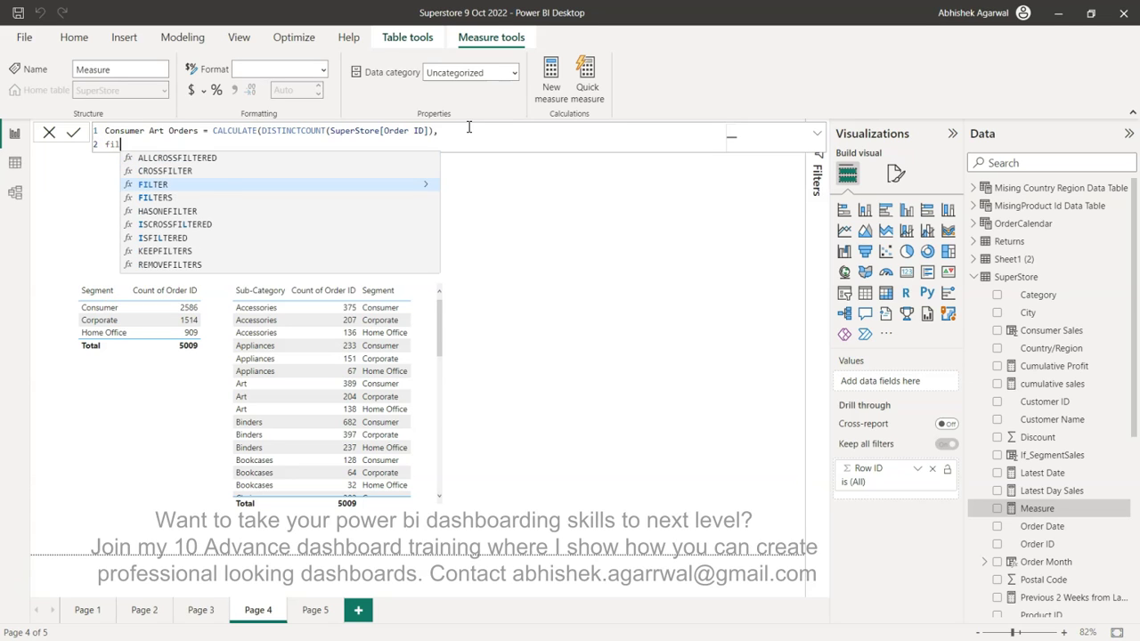
pyautogui.write('(')
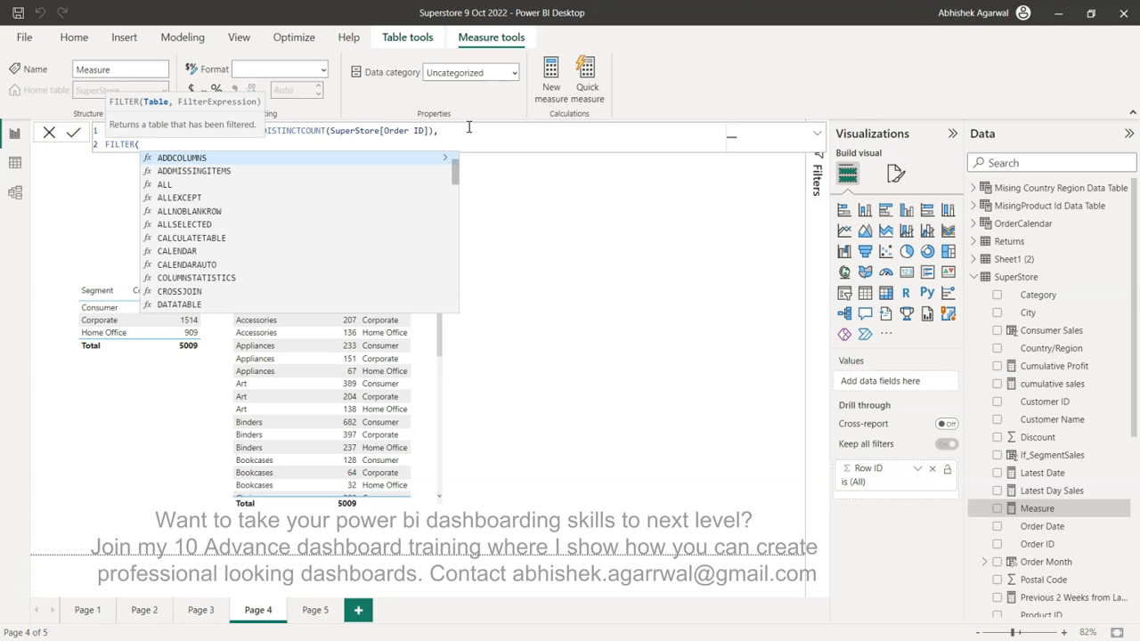
pyautogui.write('all')
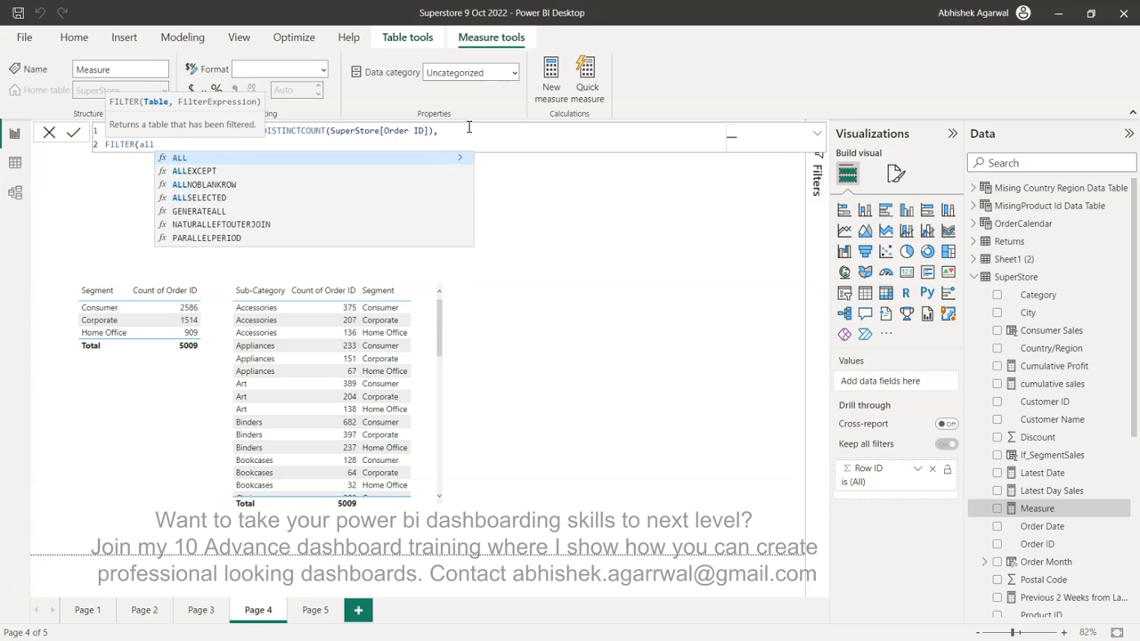
pyautogui.press('Tab')
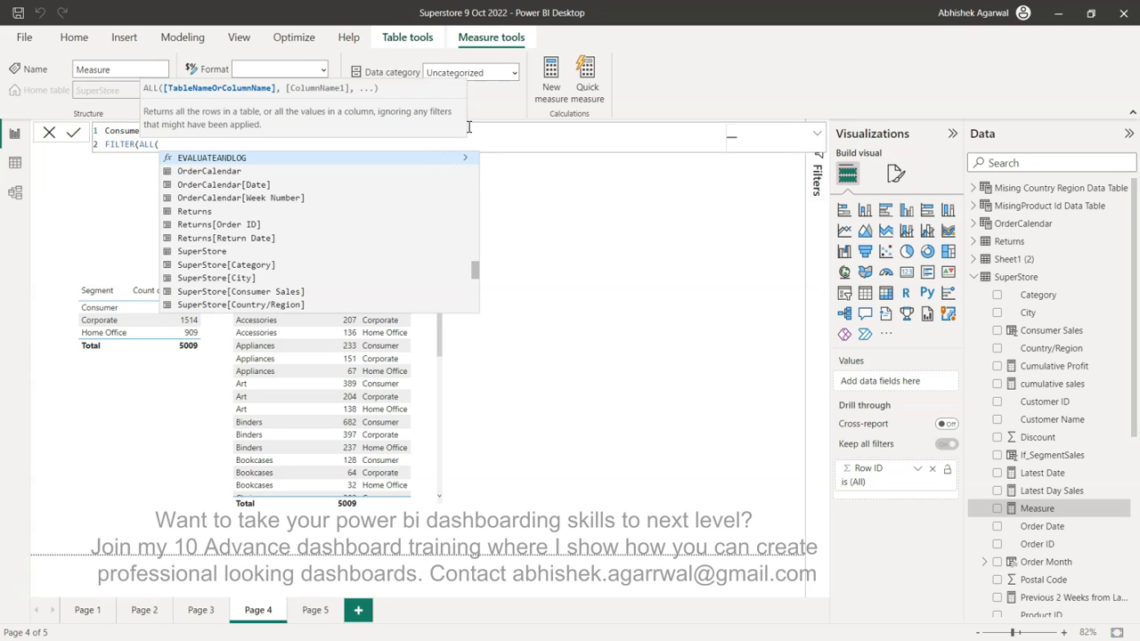
pyautogui.write('Super')
pyautogui.press('Tab')
pyautogui.write(')')
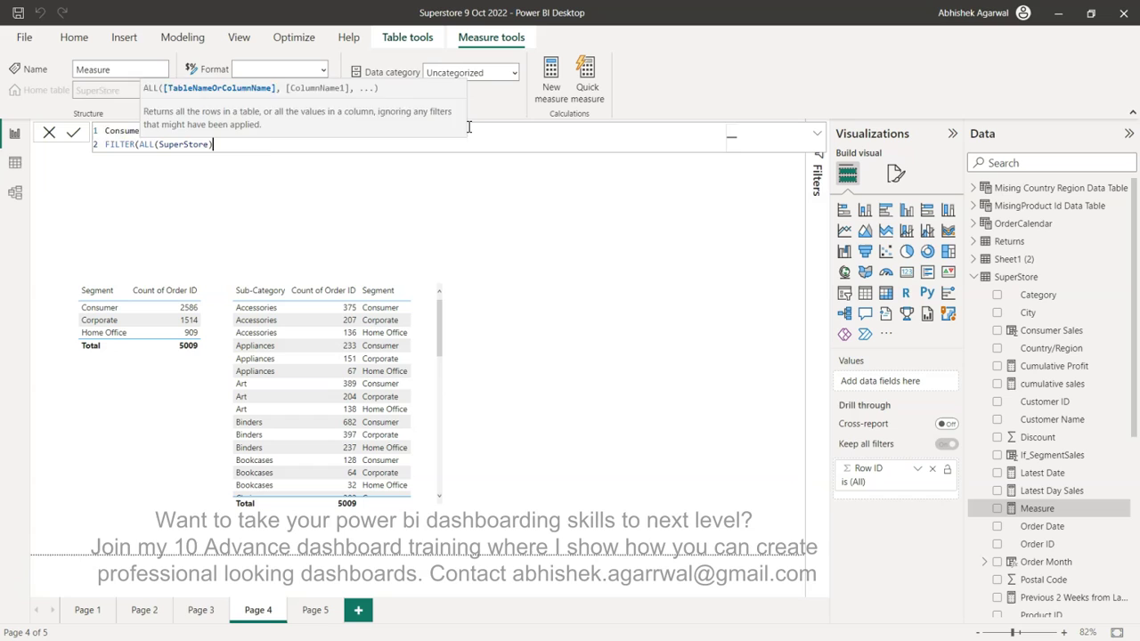
pyautogui.write(',')
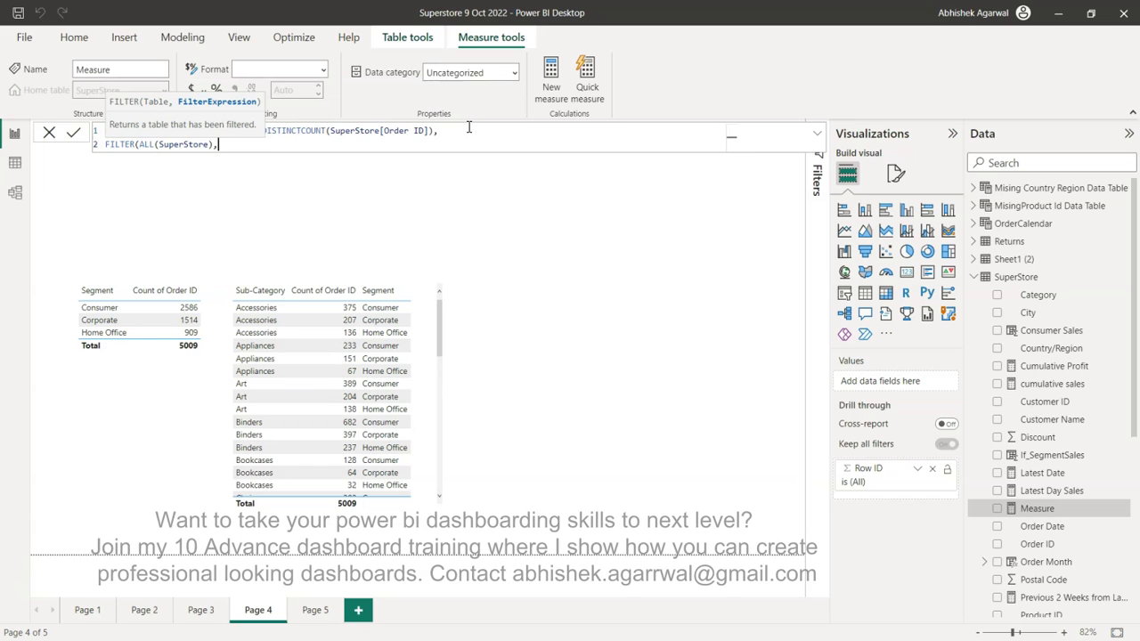
pyautogui.hotkey('shift', 'Return')
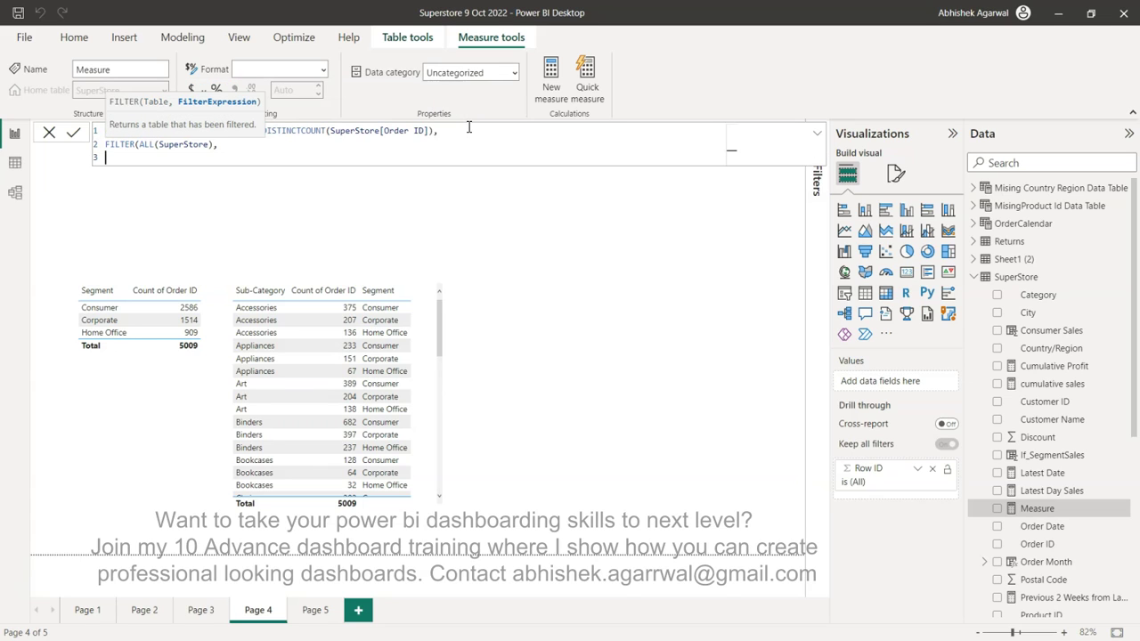
pyautogui.click(586, 160)
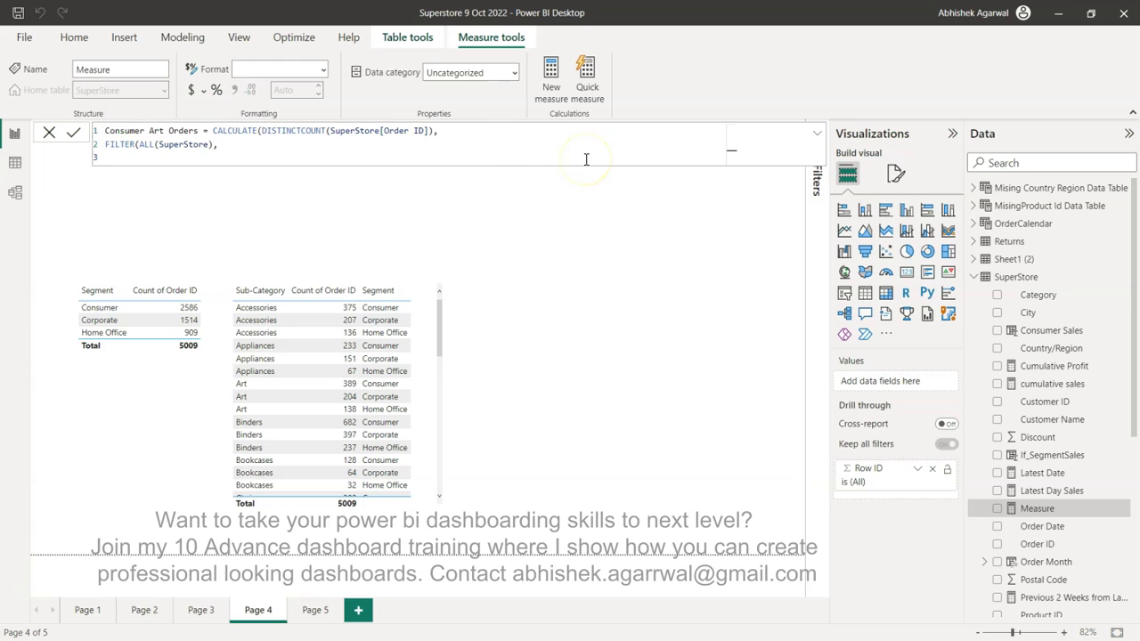
pyautogui.click(453, 163)
# Step: Add the condition SEARCH("Consumer", SuperStore[Segment],,BLANK()) followed by ||
pyautogui.write('sear')
pyautogui.press('Tab')
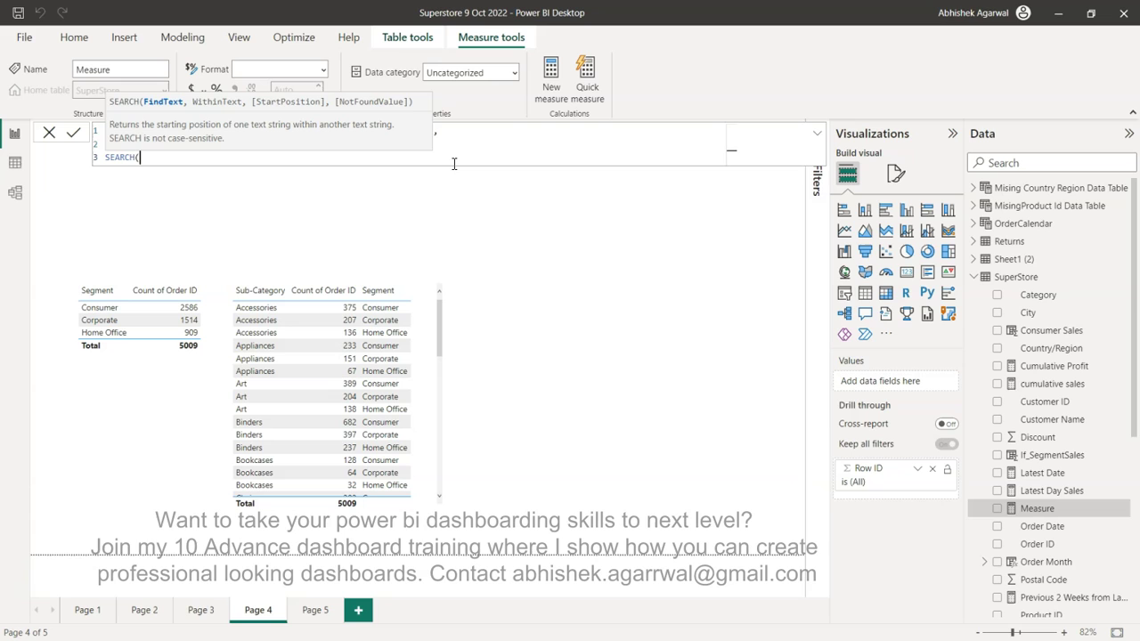
pyautogui.write('"Con')
pyautogui.write('sumer"')
pyautogui.click(399, 179)
pyautogui.write(',')
pyautogui.write('seg')
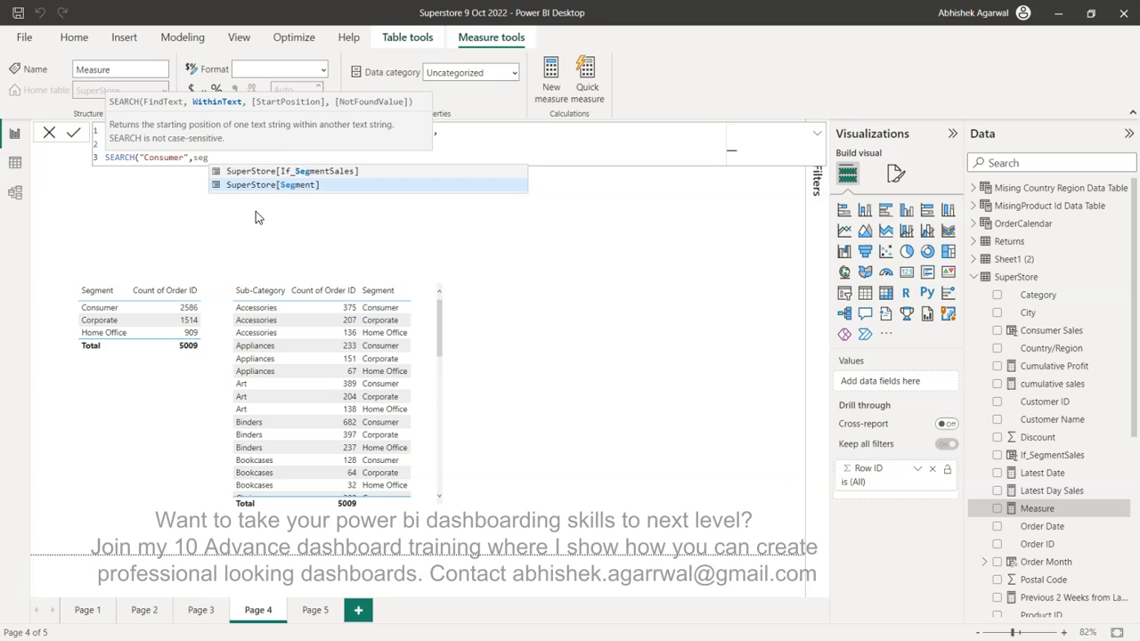
pyautogui.press('Tab')
pyautogui.write(',')
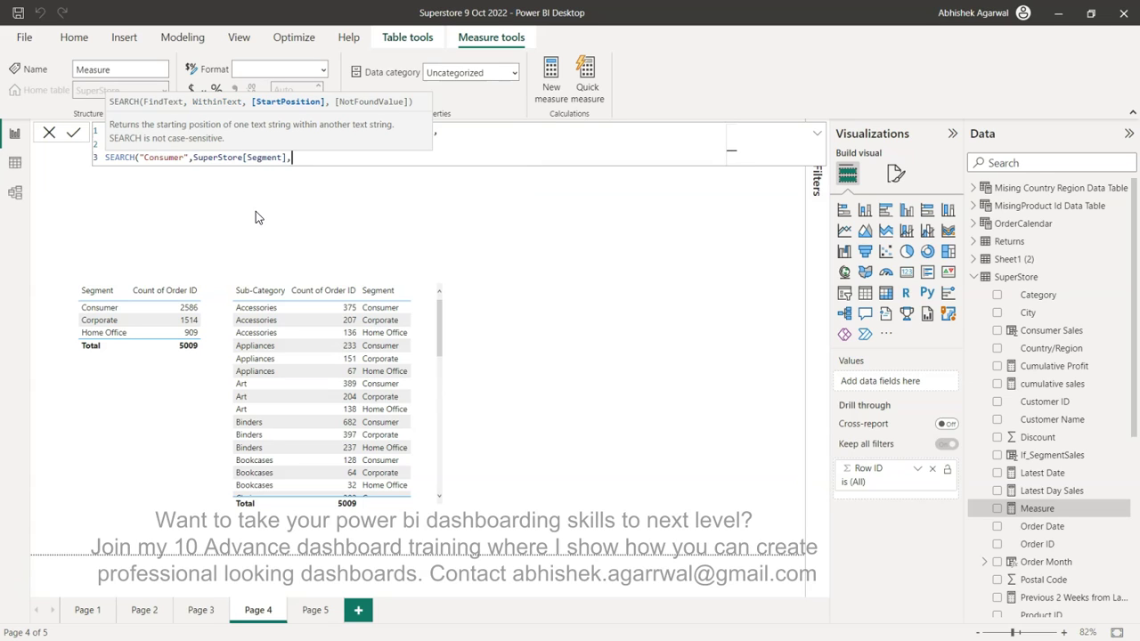
pyautogui.write(',')
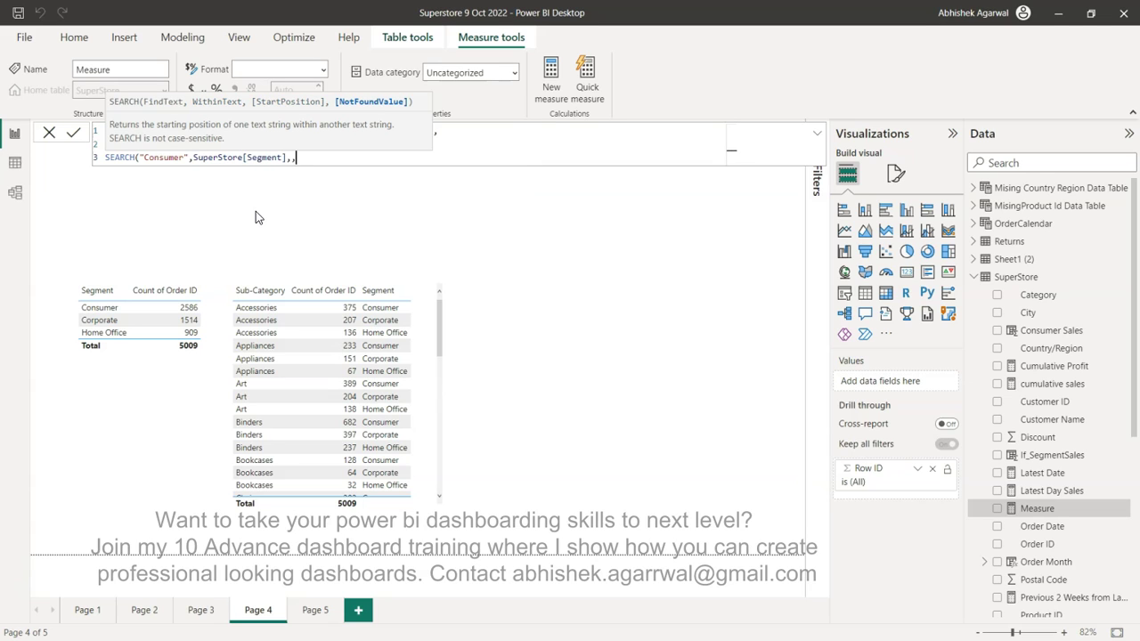
pyautogui.write('BL')
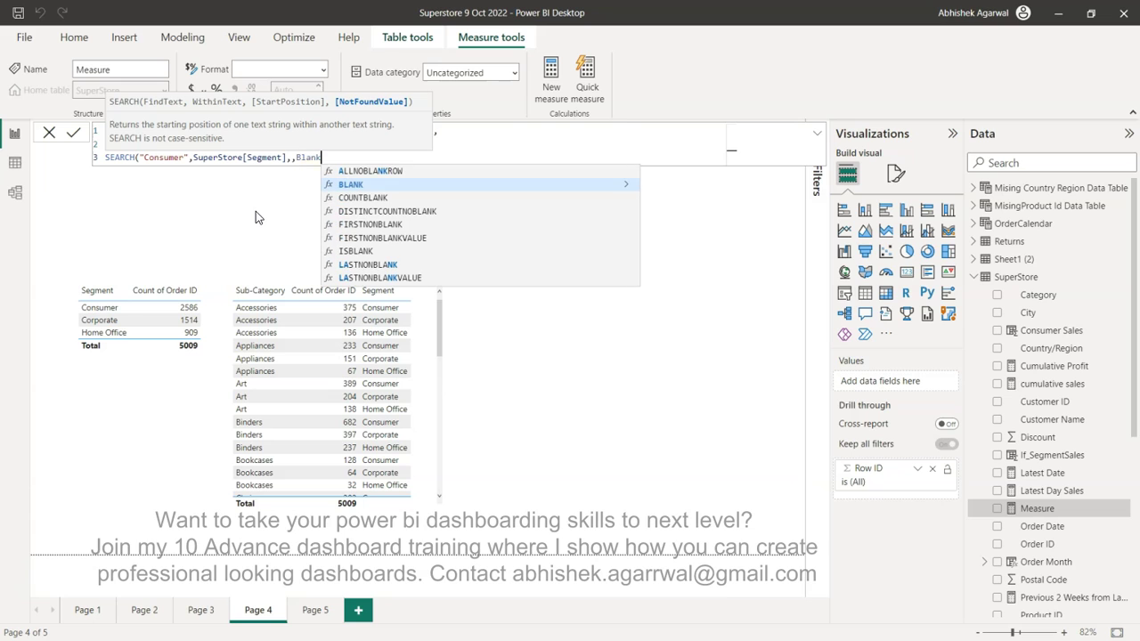
pyautogui.press('Tab')
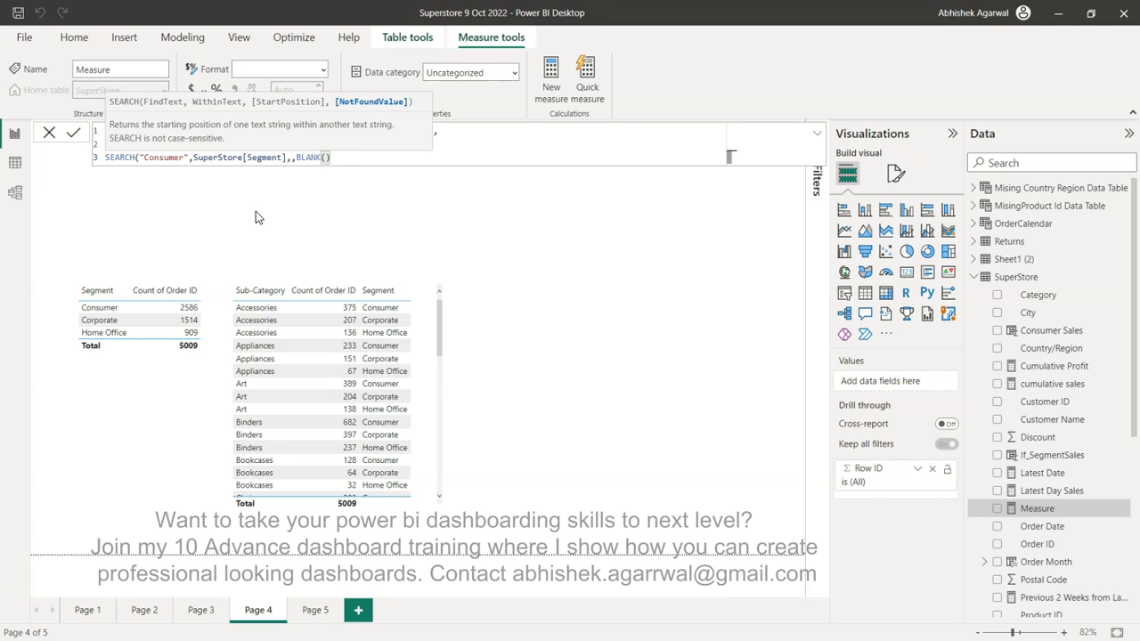
pyautogui.write(')')
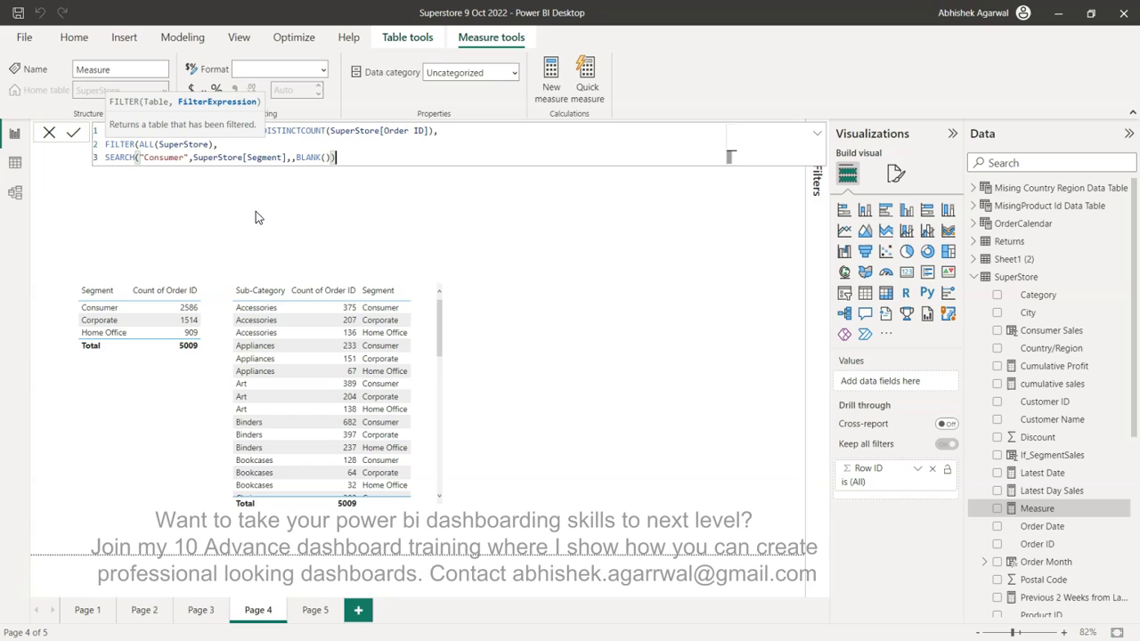
pyautogui.write(' ||')
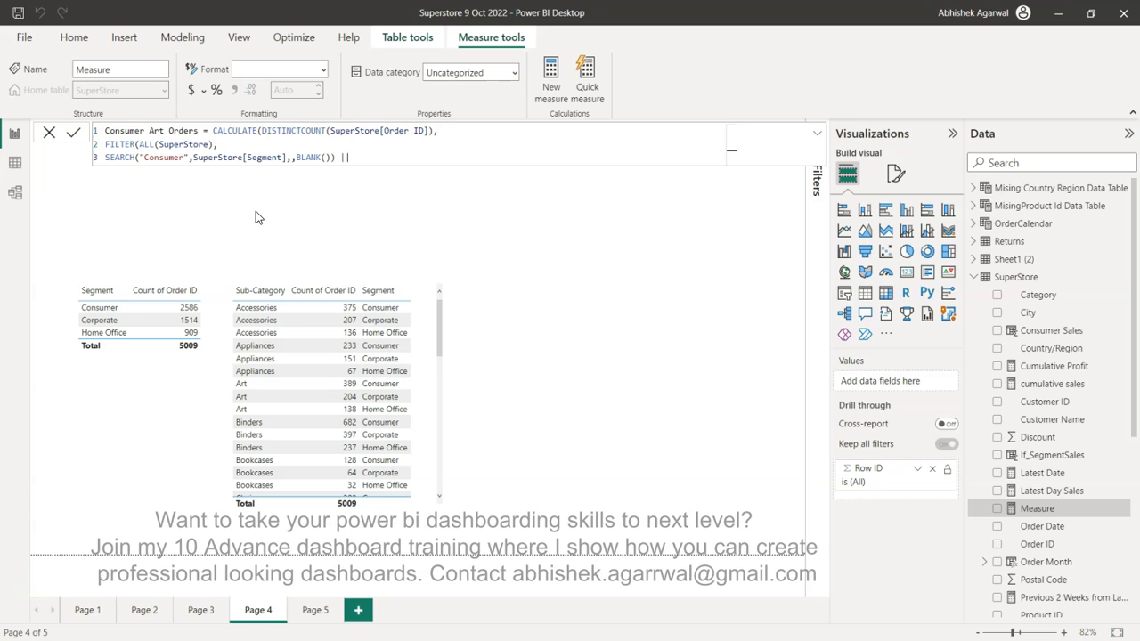
# Step: Add SEARCH("Art", SuperStore[Sub-Category],,BLANK()), close all parentheses and commit the measure
pyautogui.hotkey('shift', 'Return')
pyautogui.write('se')
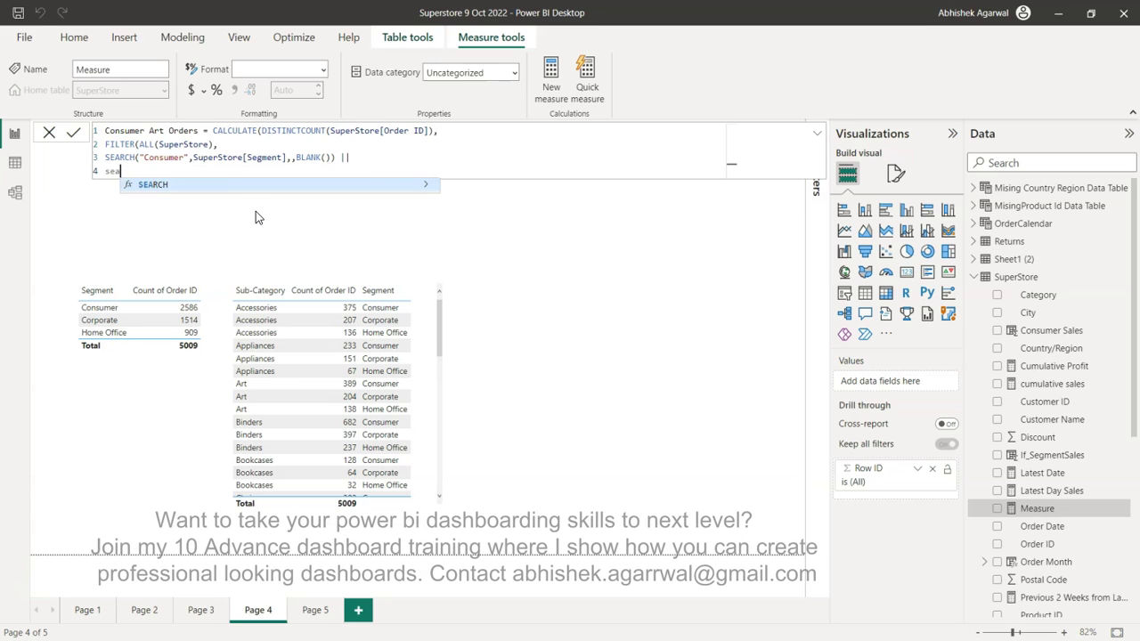
pyautogui.write('a')
pyautogui.press('Tab')
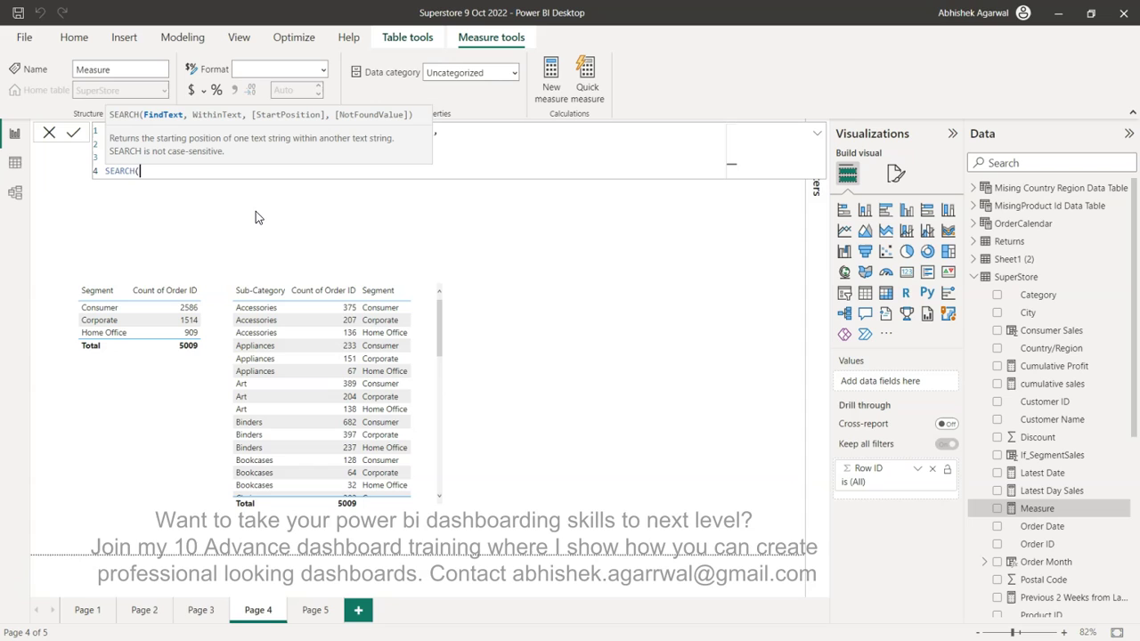
pyautogui.write('"Art"')
pyautogui.write(',')
pyautogui.write('sub')
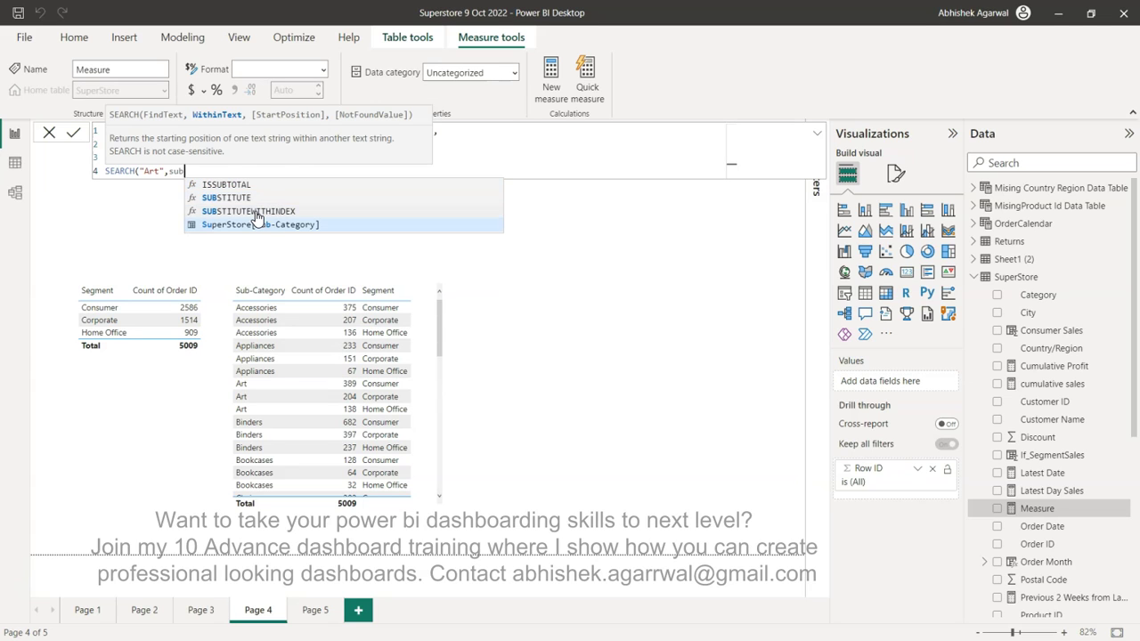
pyautogui.press('Tab')
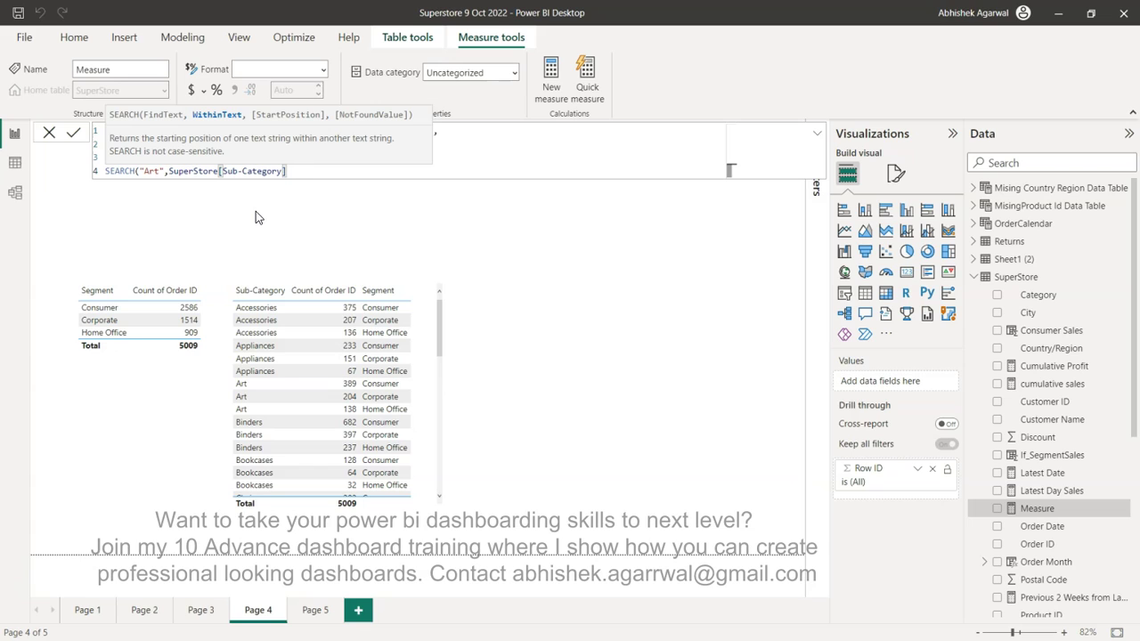
pyautogui.write(',')
pyautogui.write(',')
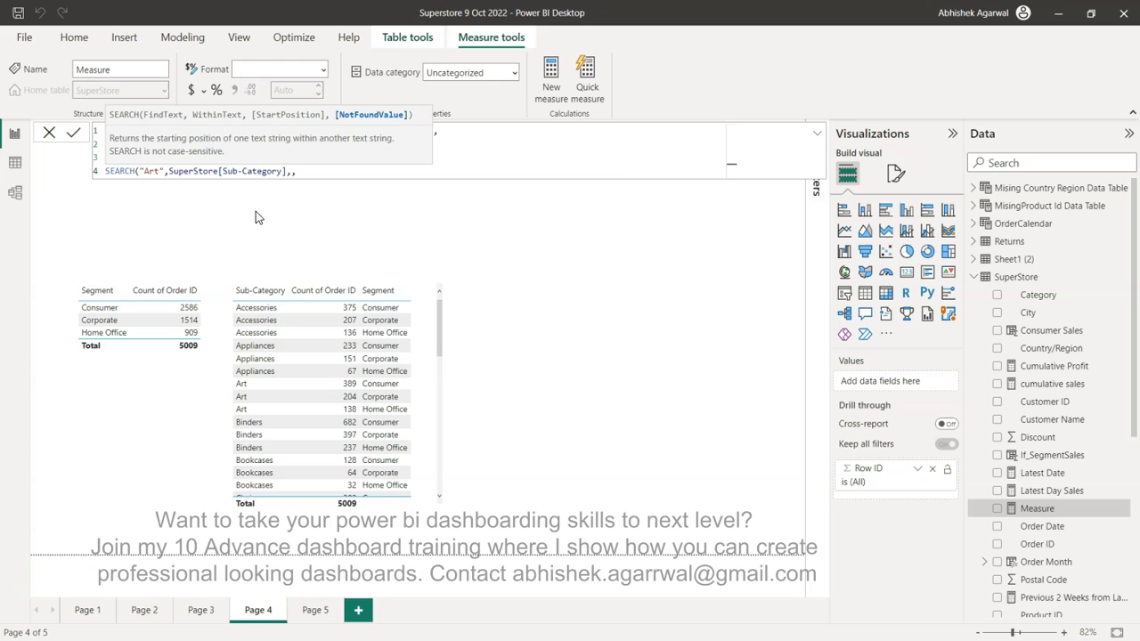
pyautogui.write('blank')
pyautogui.press('Tab')
pyautogui.write(')')
pyautogui.write('))')
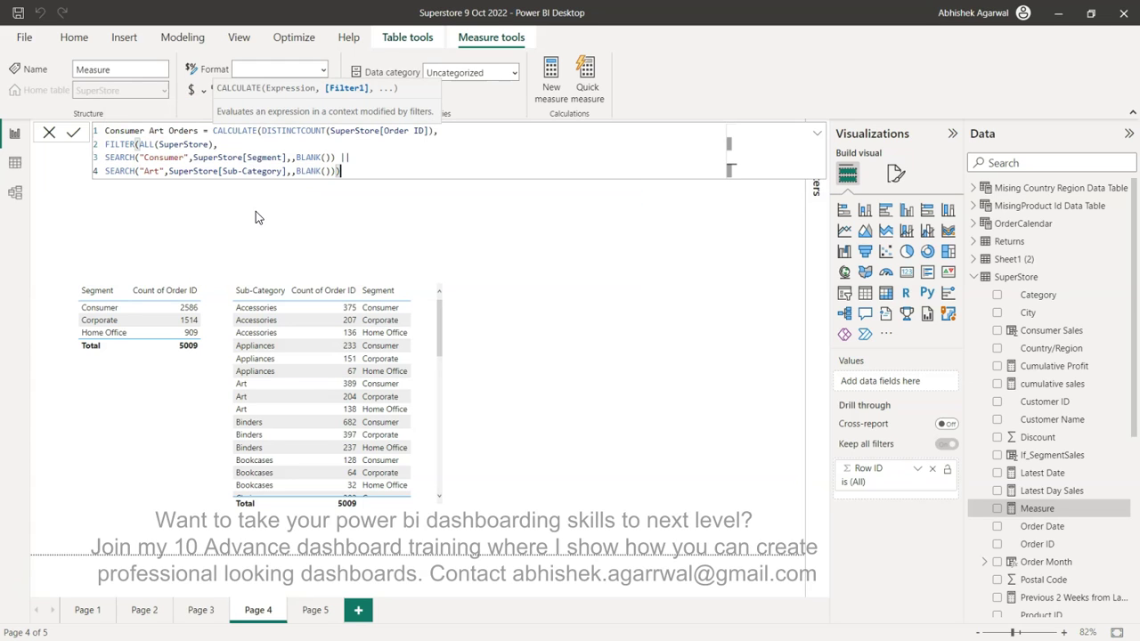
pyautogui.write(')')
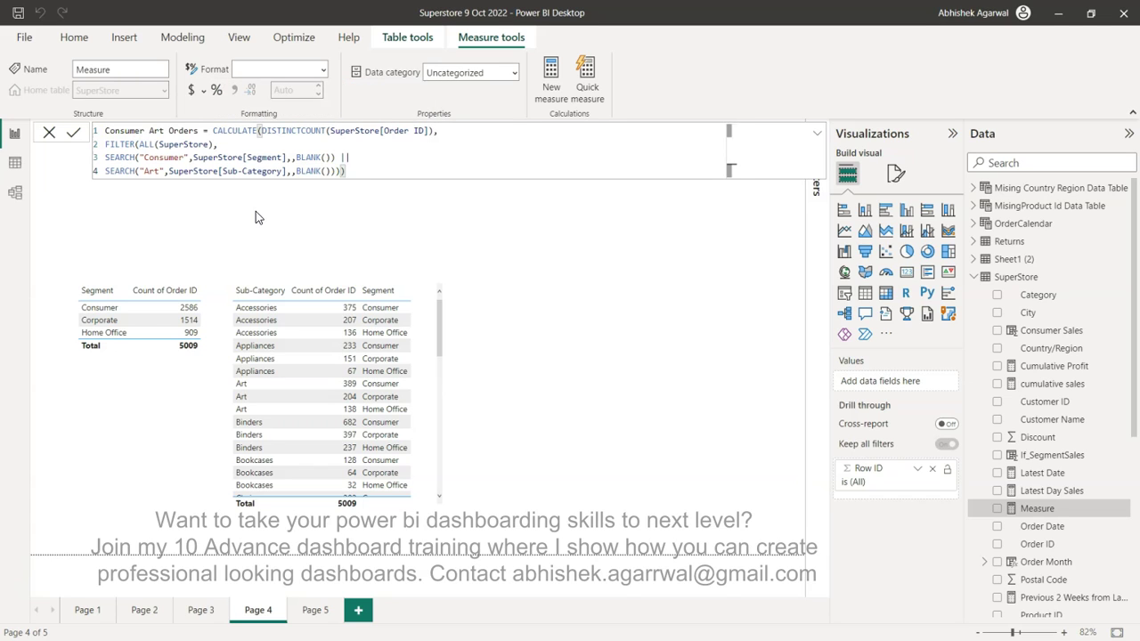
pyautogui.press('Return')
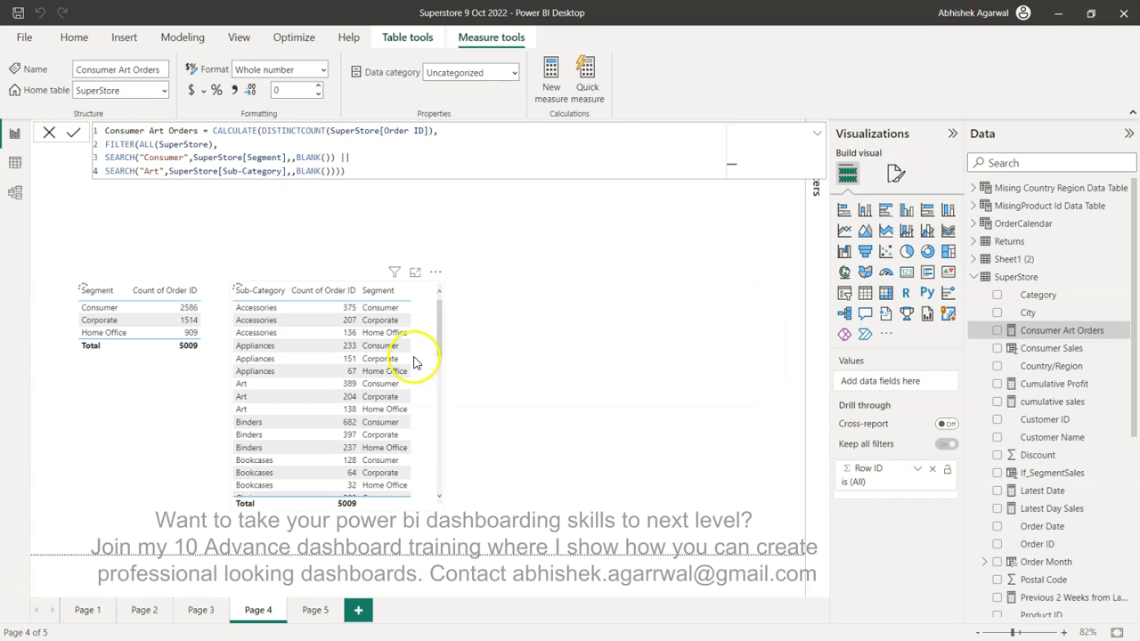
# Step: Add a card right of the tables showing Consumer Art Orders as 2928
pyautogui.click(655, 330)
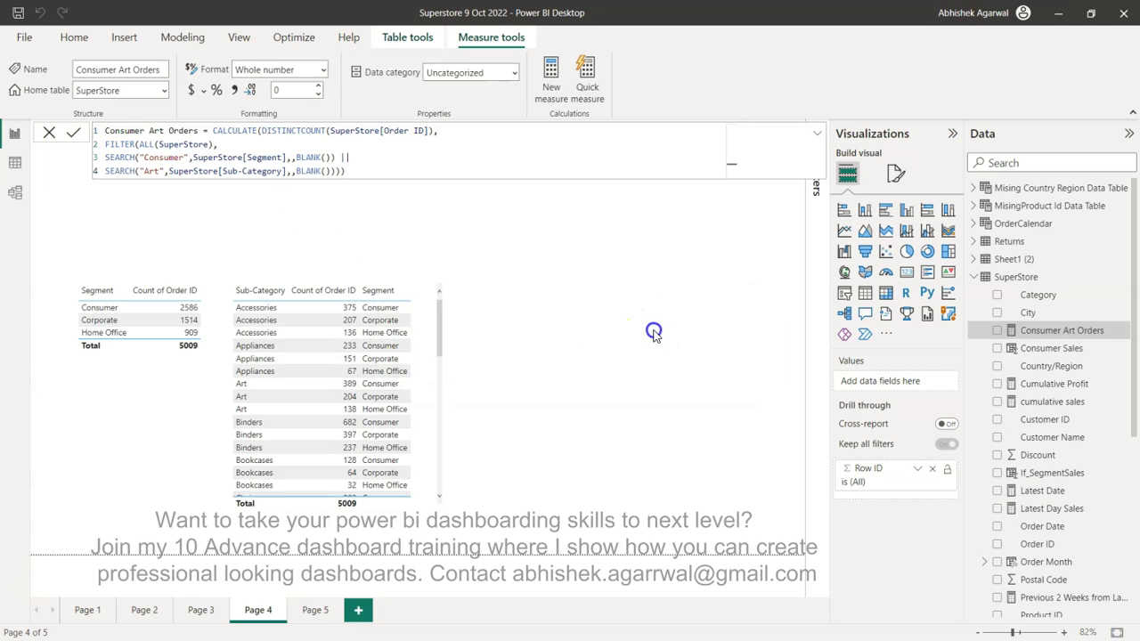
pyautogui.click(907, 271)
pyautogui.moveTo(183, 212); pyautogui.dragTo(640, 402)
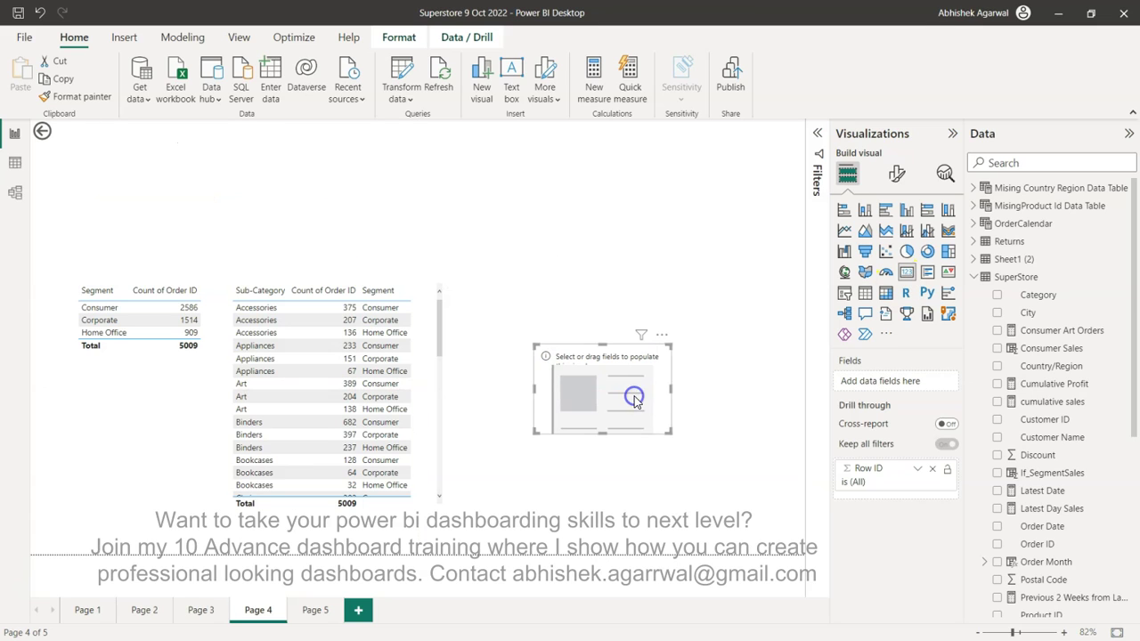
pyautogui.click(997, 331)
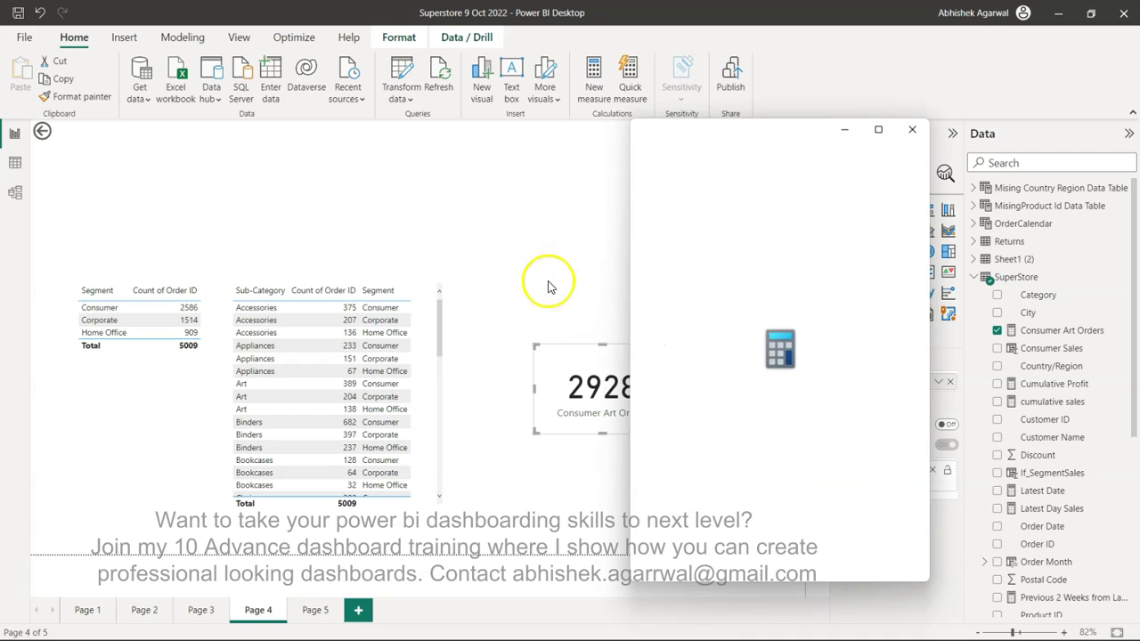
# Step: Compute 2586 + 204 + 138 = 2,928 in Calculator and compare it with the card
pyautogui.moveTo(775, 132); pyautogui.dragTo(878, 123)
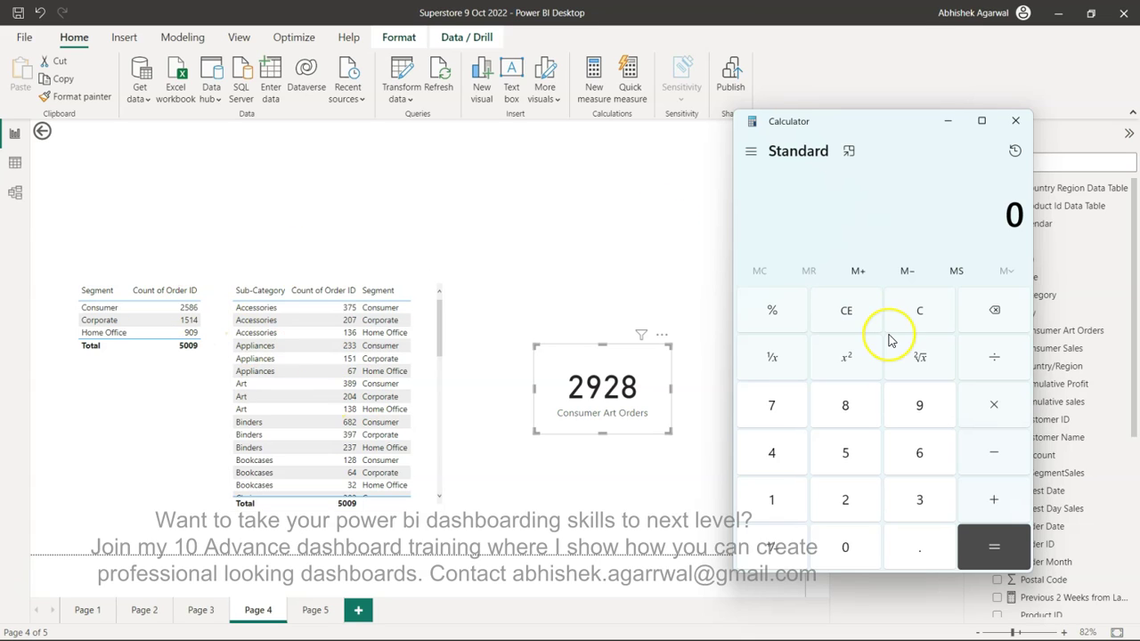
pyautogui.click(845, 500)
pyautogui.click(851, 454)
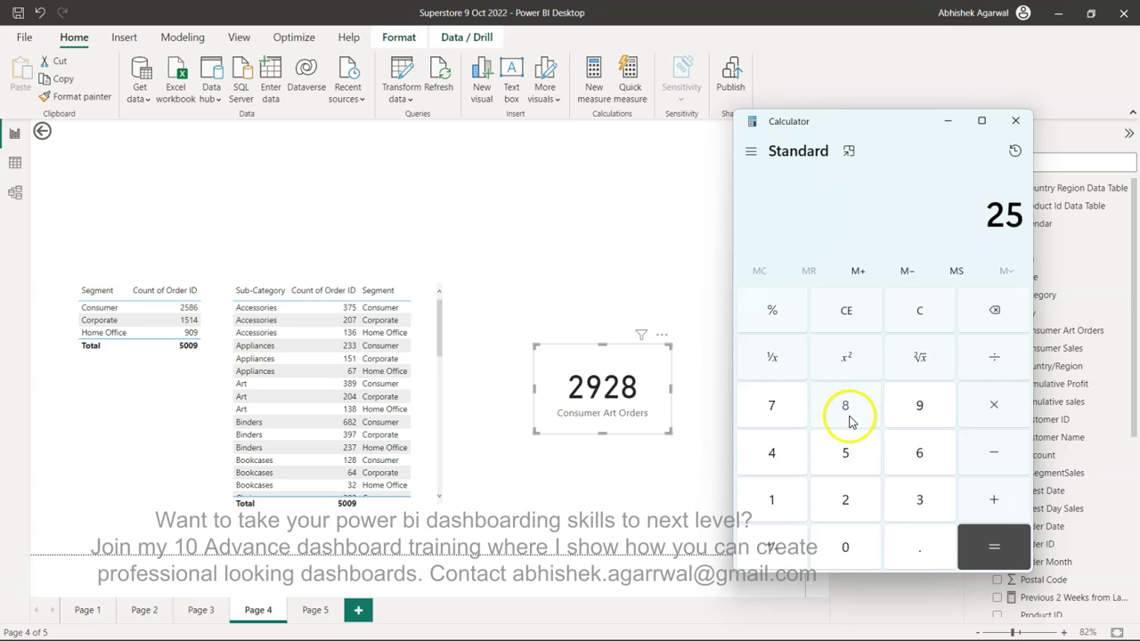
pyautogui.click(917, 452)
pyautogui.click(989, 499)
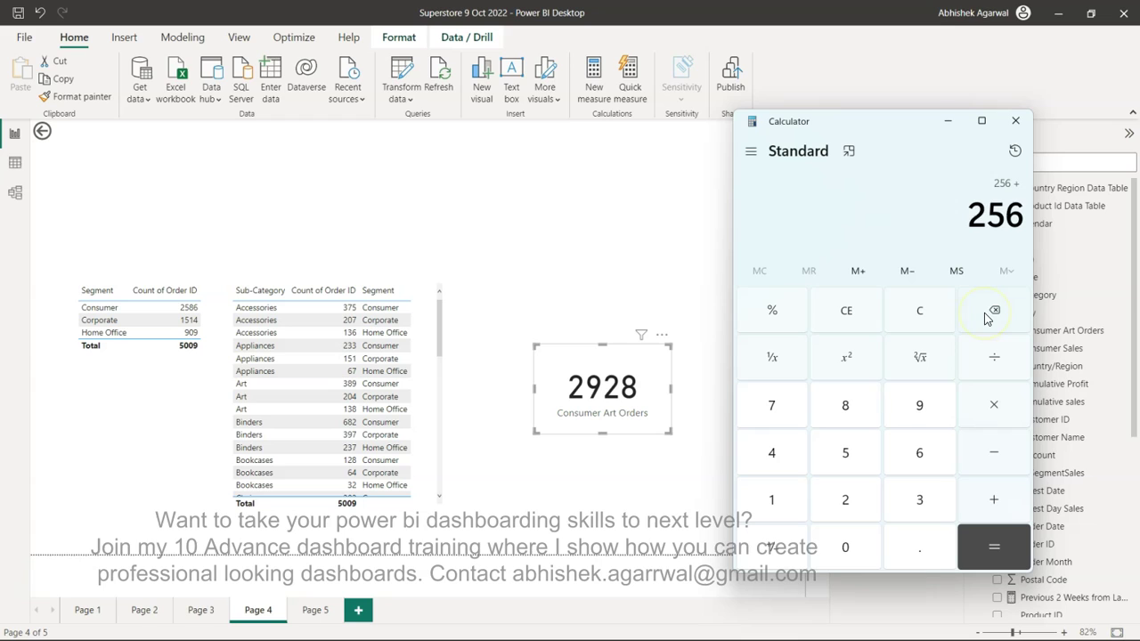
pyautogui.click(919, 310)
pyautogui.click(846, 501)
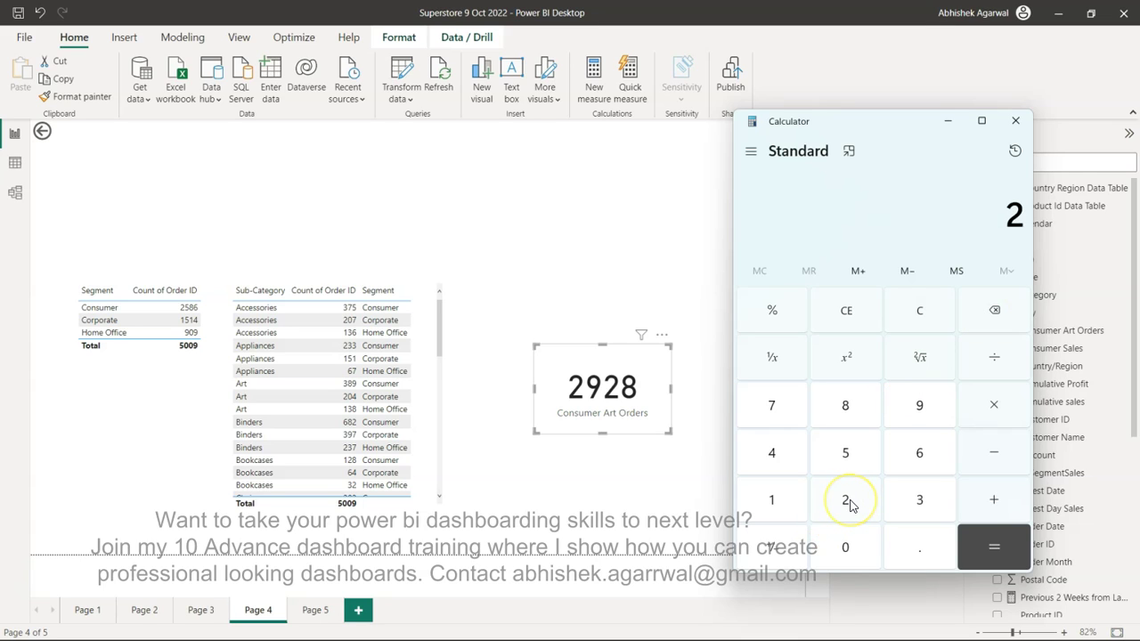
pyautogui.write(',586 ')
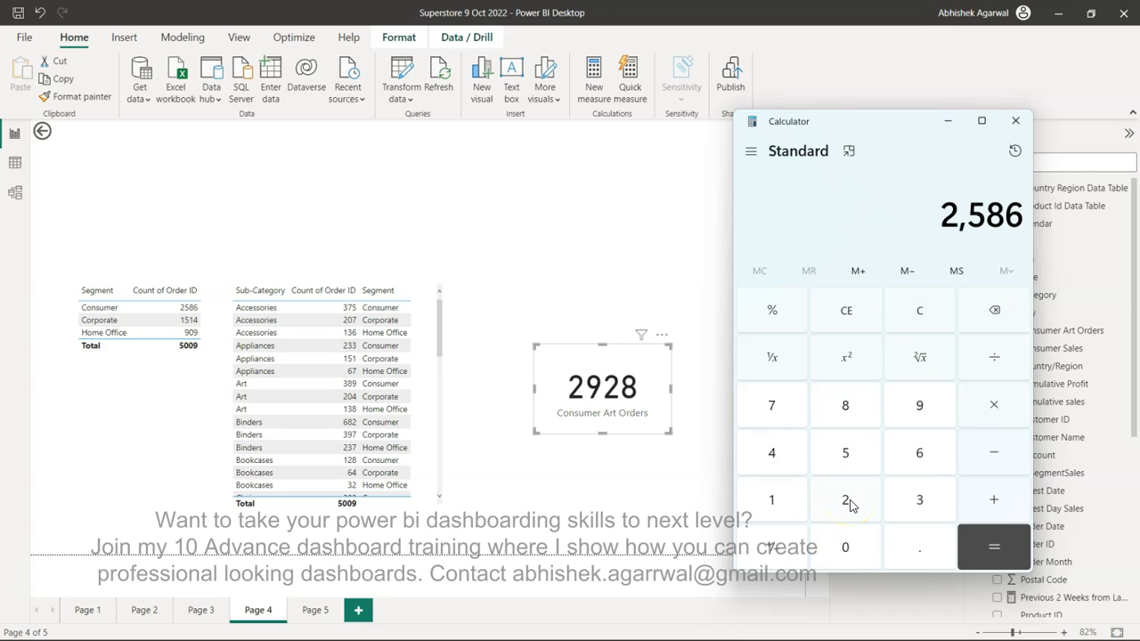
pyautogui.write('+')
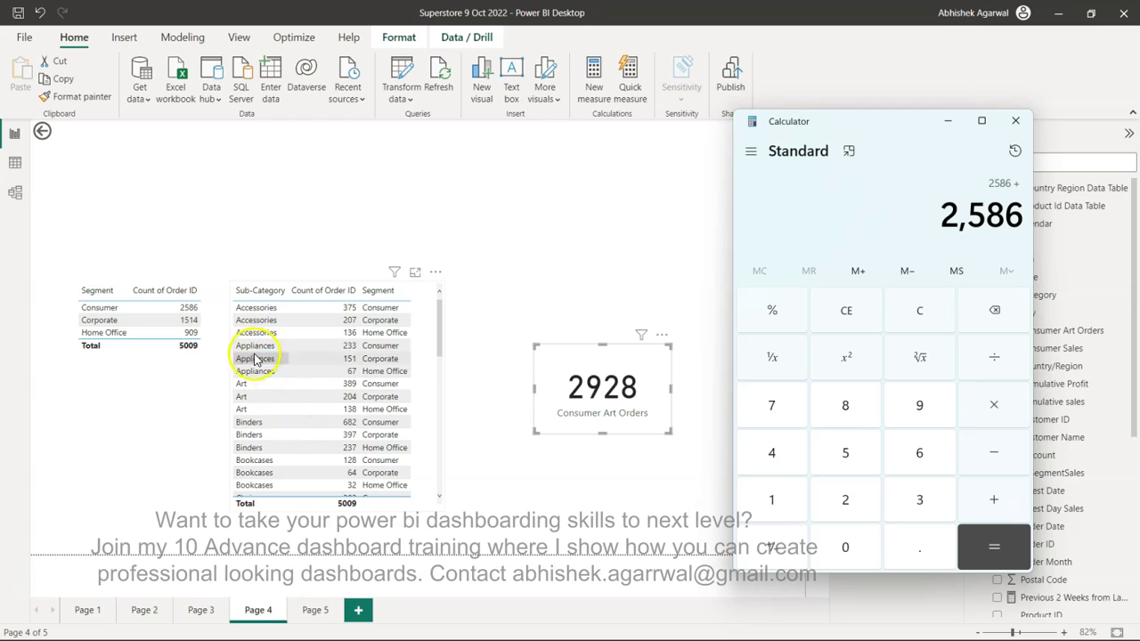
pyautogui.moveTo(349, 409)
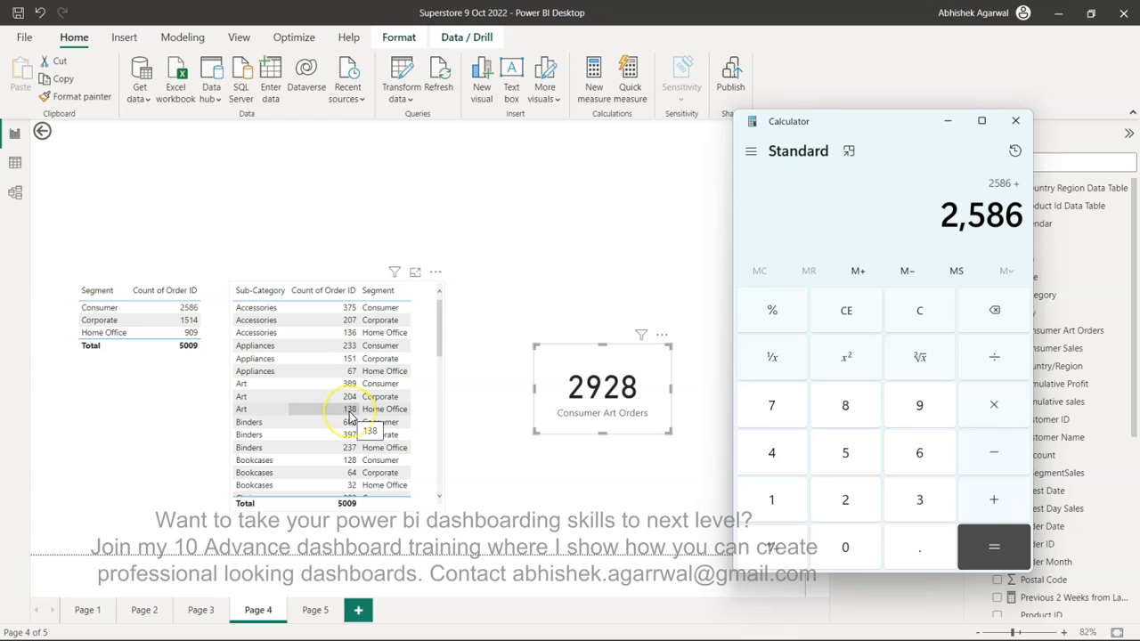
pyautogui.write('20')
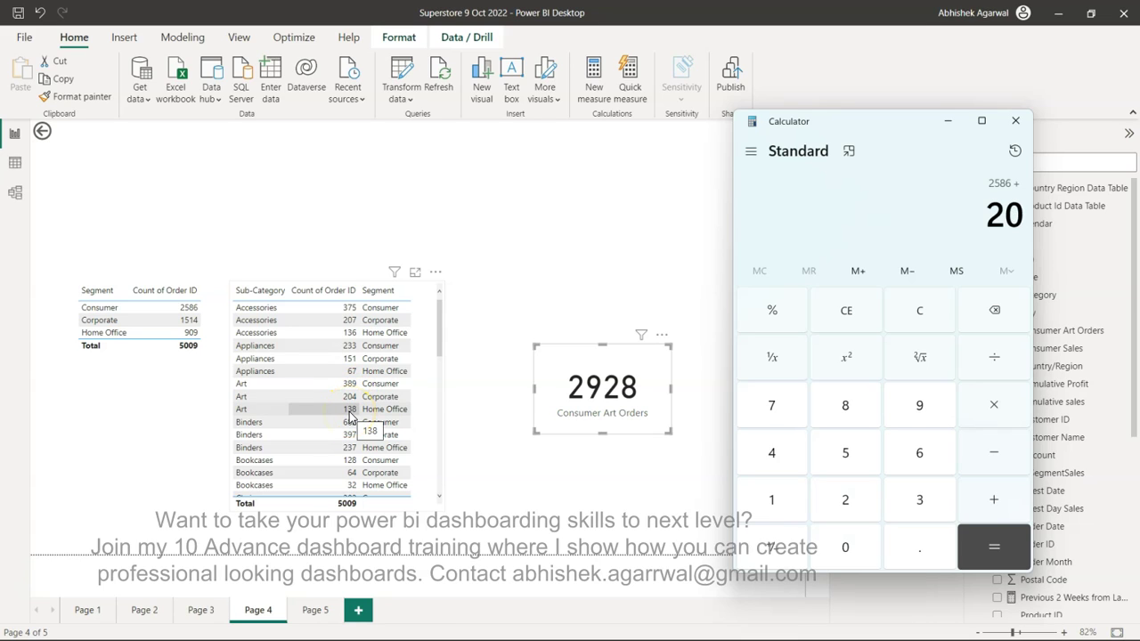
pyautogui.write('4+1')
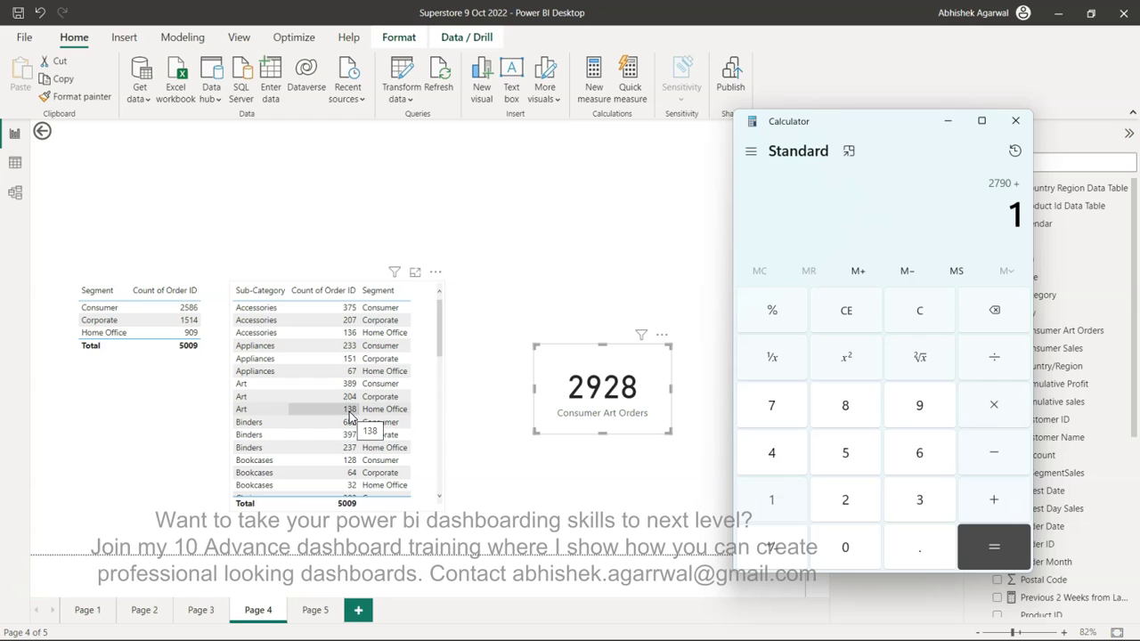
pyautogui.write('38')
pyautogui.press('Return')
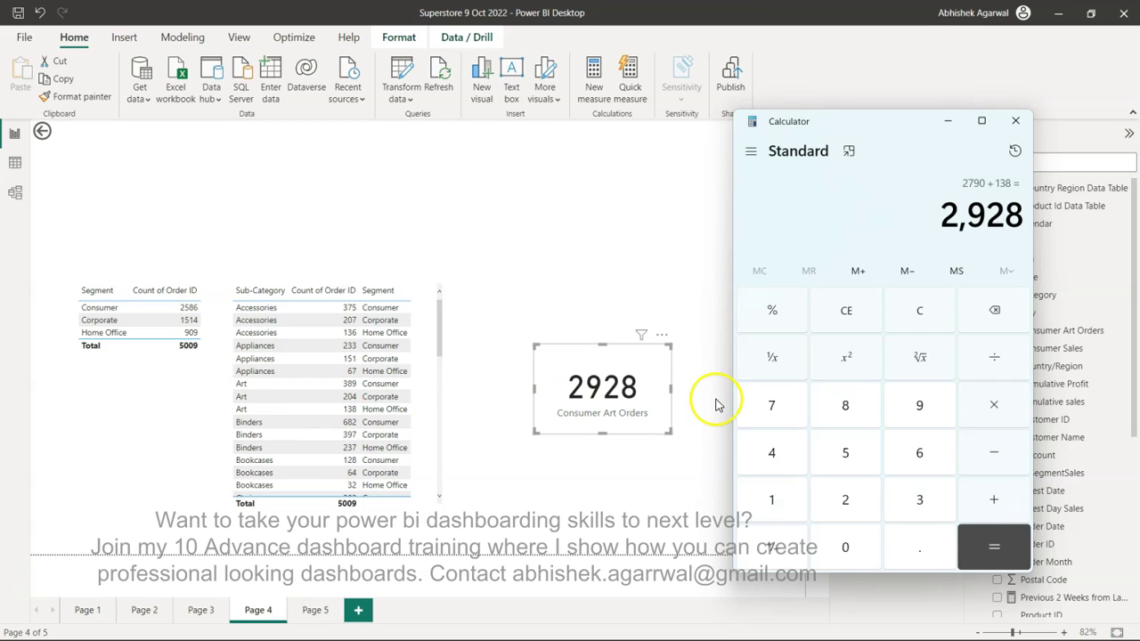
pyautogui.click(553, 374)
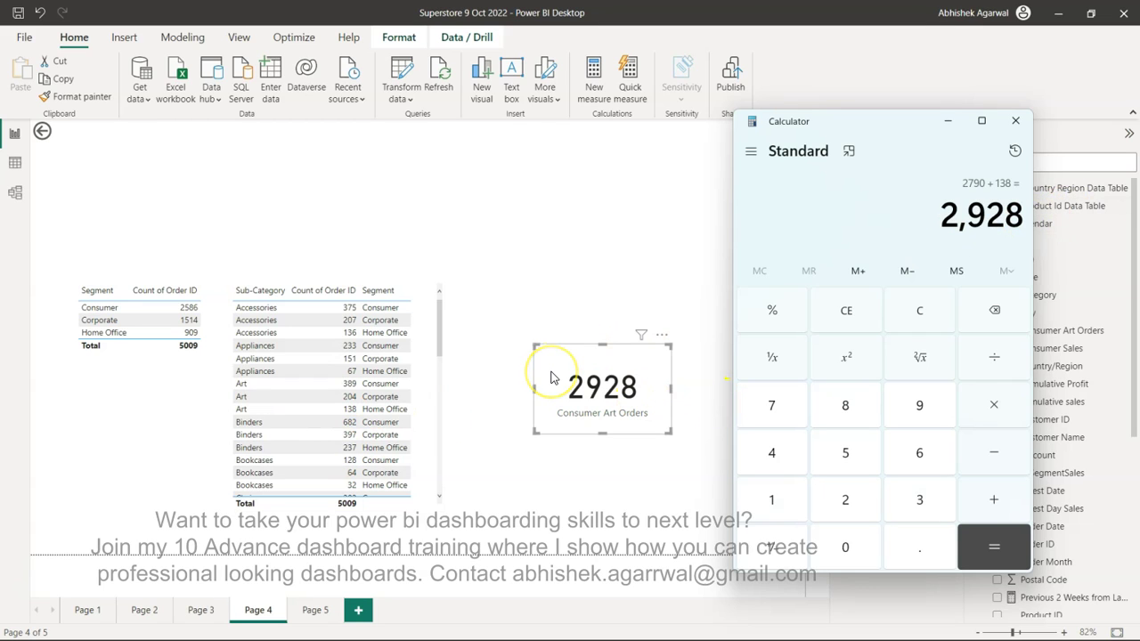
# Step: Close Calculator and show the Consumer Art Orders formula in the formula bar
pyautogui.click(1016, 122)
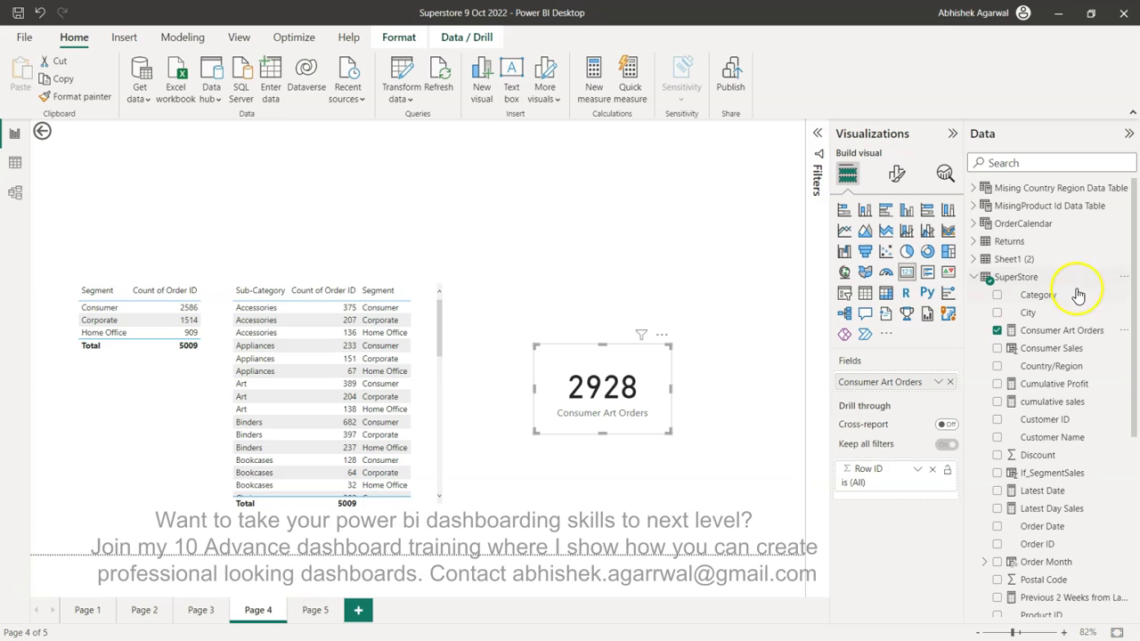
pyautogui.click(1067, 347)
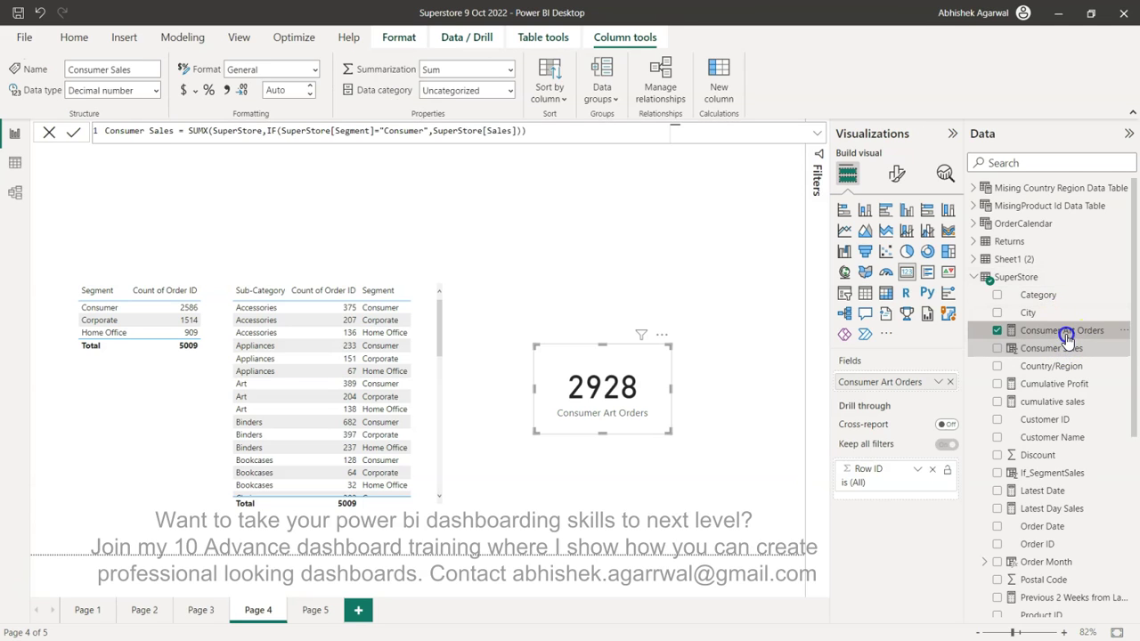